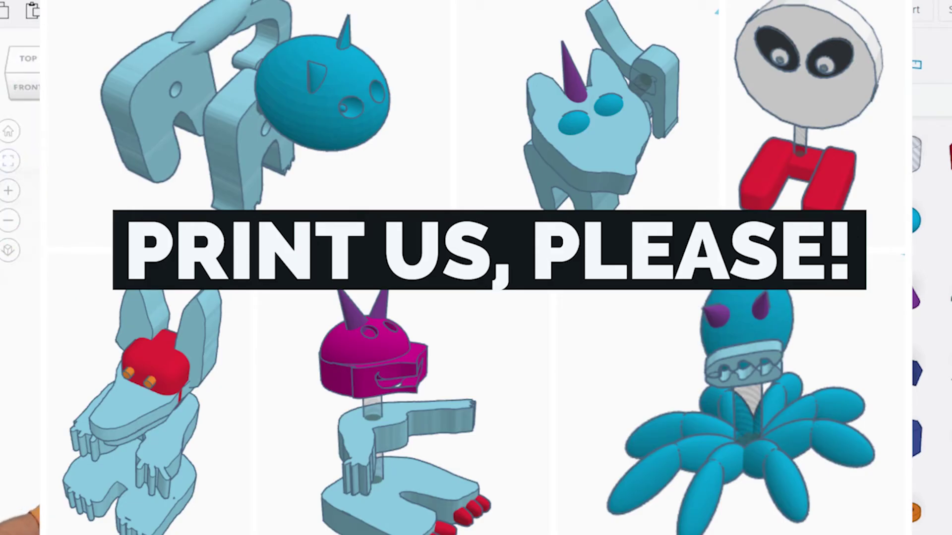
- Examine the finished example critters, selecting the horned cat, the long-eared animal and the octopus one after another
scroll(409, 334, "up", 3)
scroll(409, 334, "down", 3)
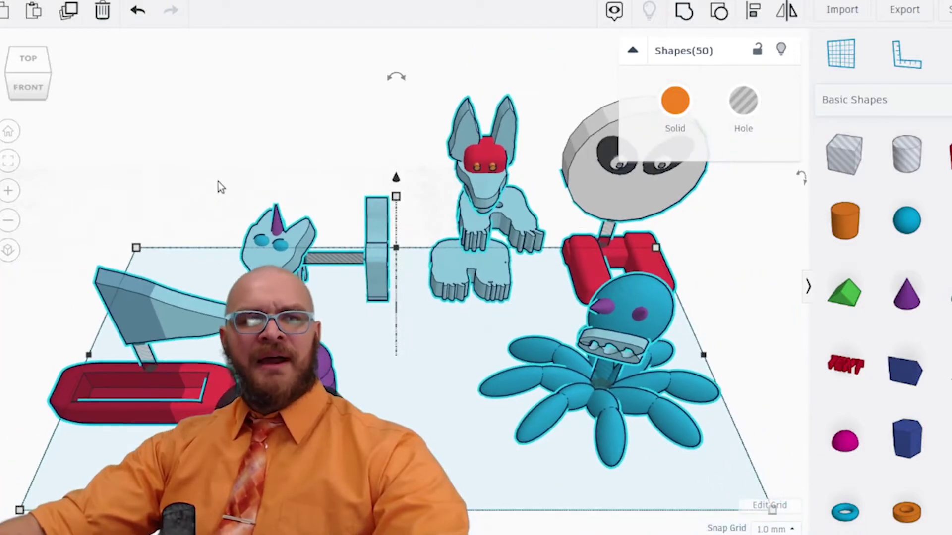
left_click(219, 182)
left_click_drag(232, 213, 391, 292)
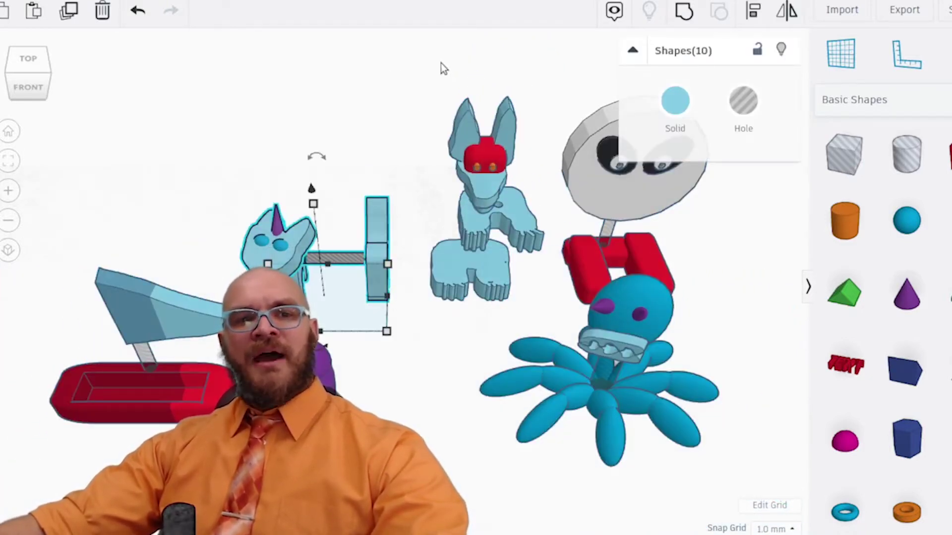
left_click(504, 297)
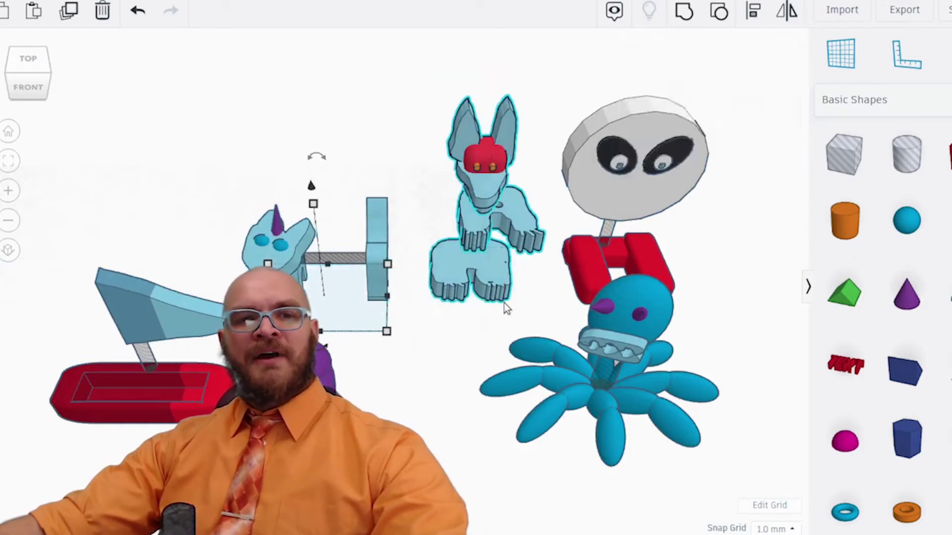
left_click(697, 203)
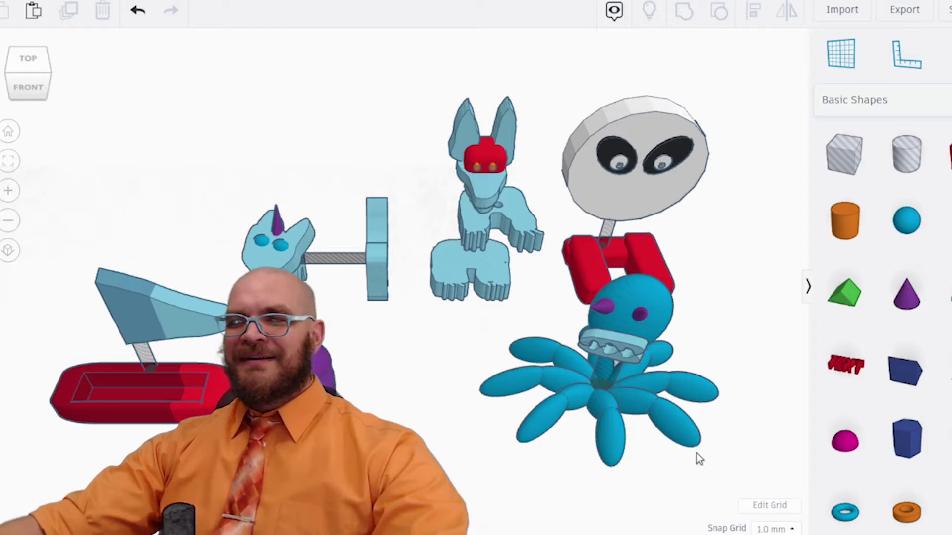
left_click_drag(703, 487, 638, 428)
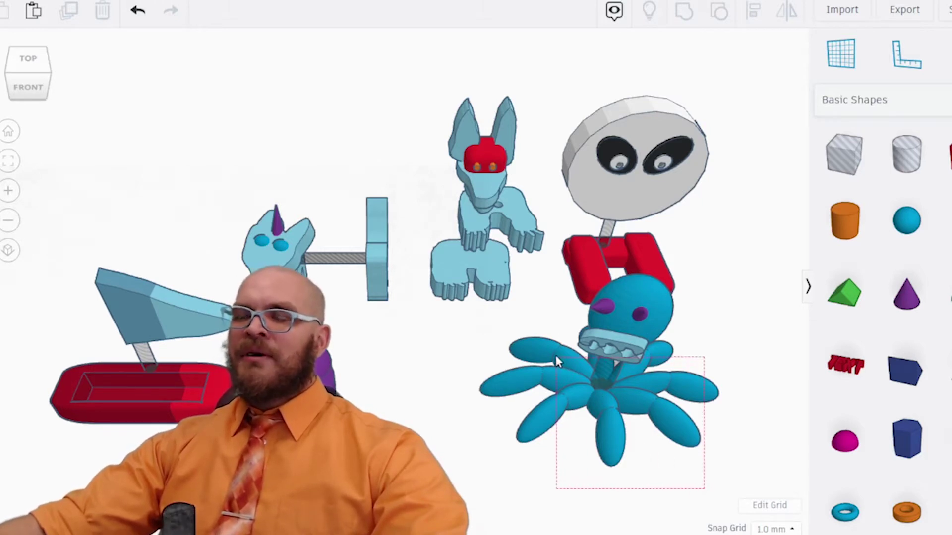
left_click_drag(555, 356, 545, 366)
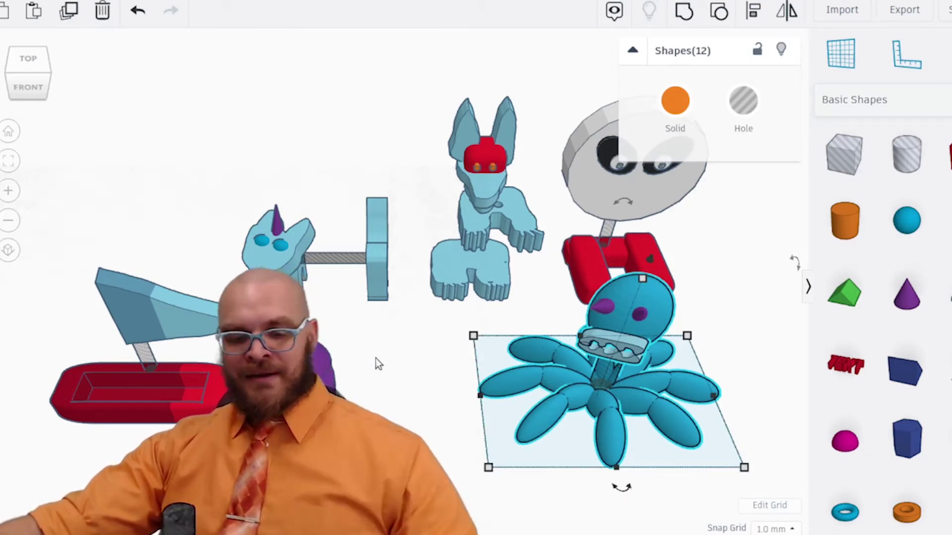
middle_click_drag(177, 171, 945, 28)
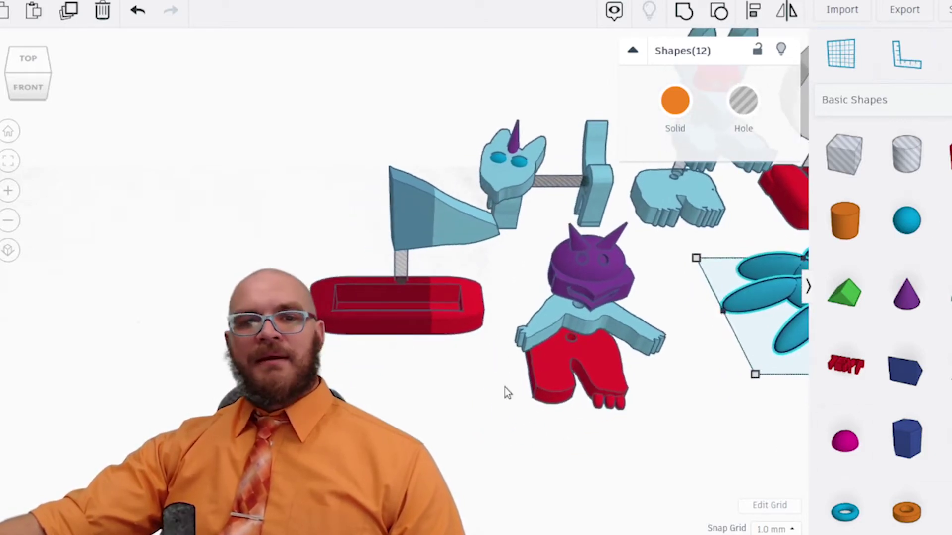
- Place a hole cylinder on an empty part of the workplane and set its base length and width to 6.4 mm
scroll(546, 354, "up", 2)
right_click_drag(547, 353, 464, 394)
left_click_drag(314, 129, 449, 388)
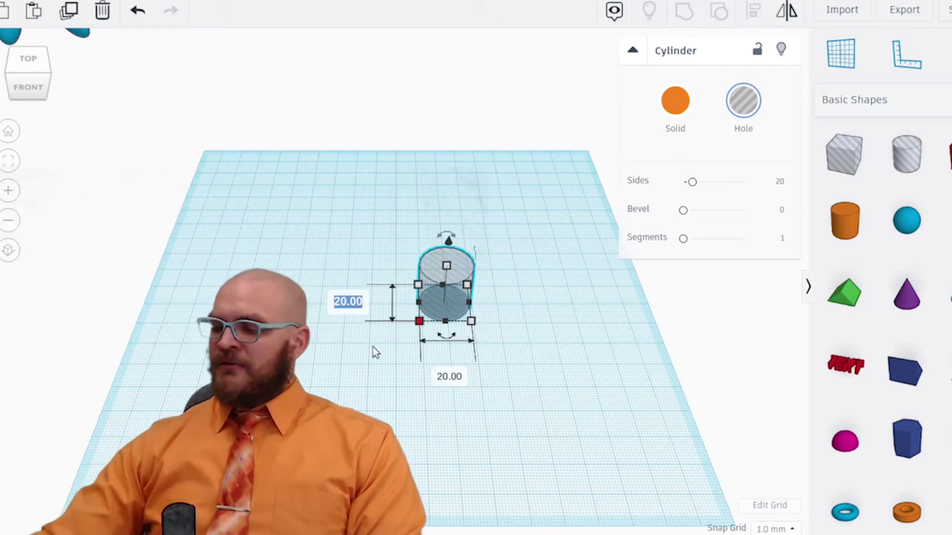
type("6.4")
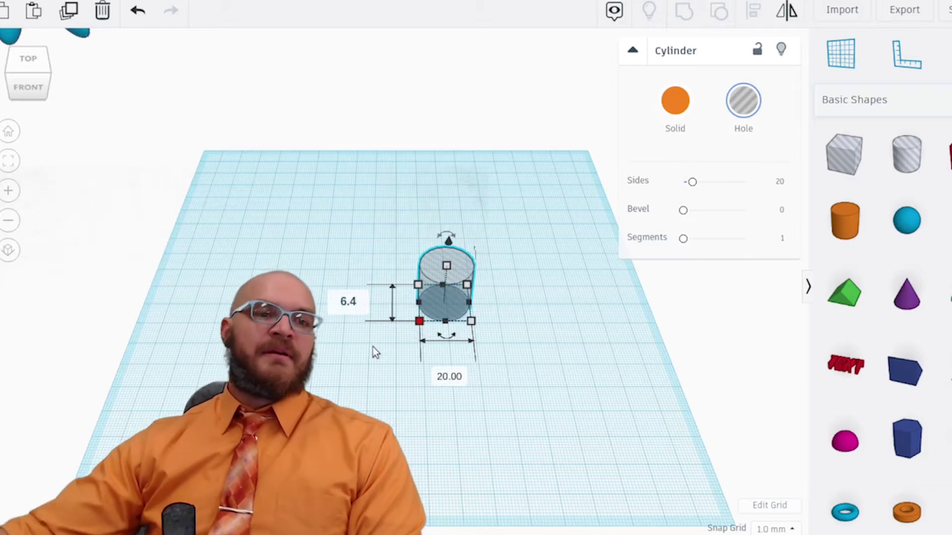
left_click(448, 378)
type("6.4")
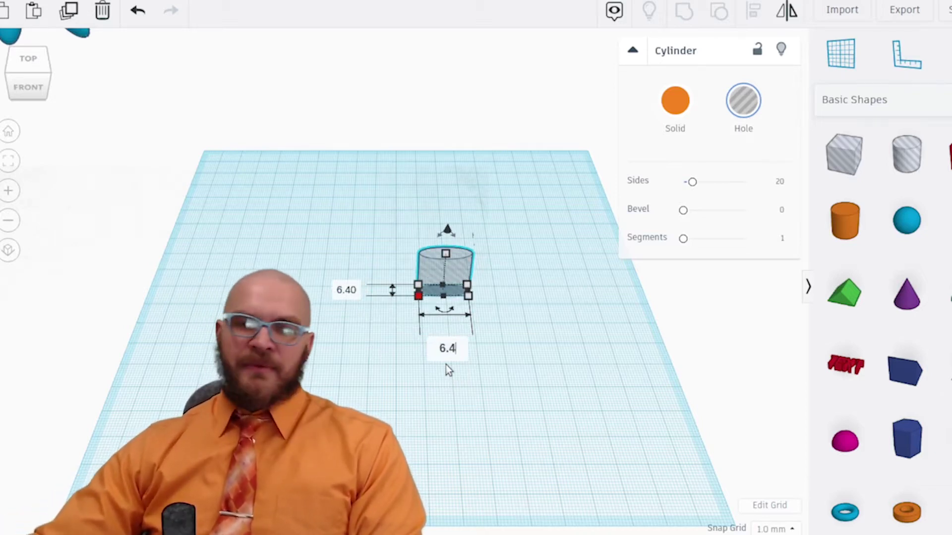
key("Return")
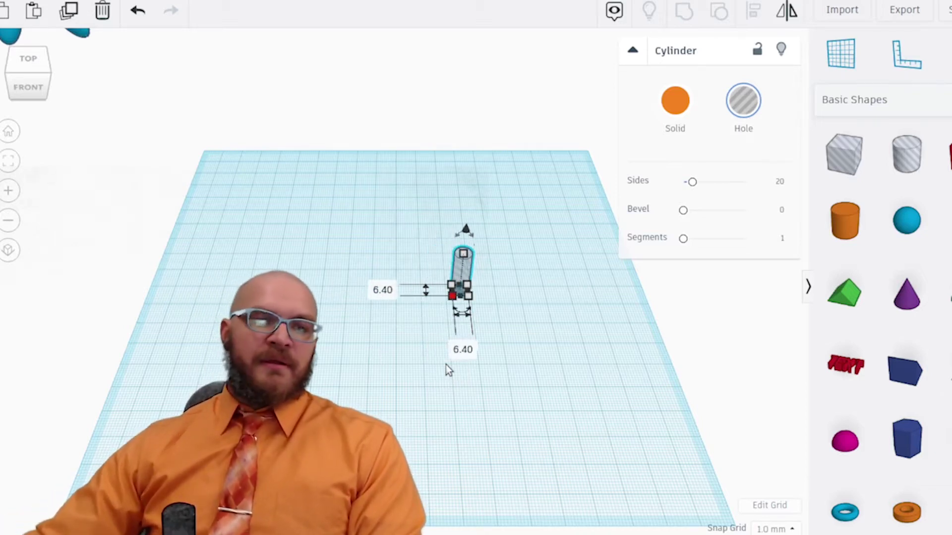
- Check the length and width of the hole cylinder's base up close
left_click(546, 353)
left_click(464, 280)
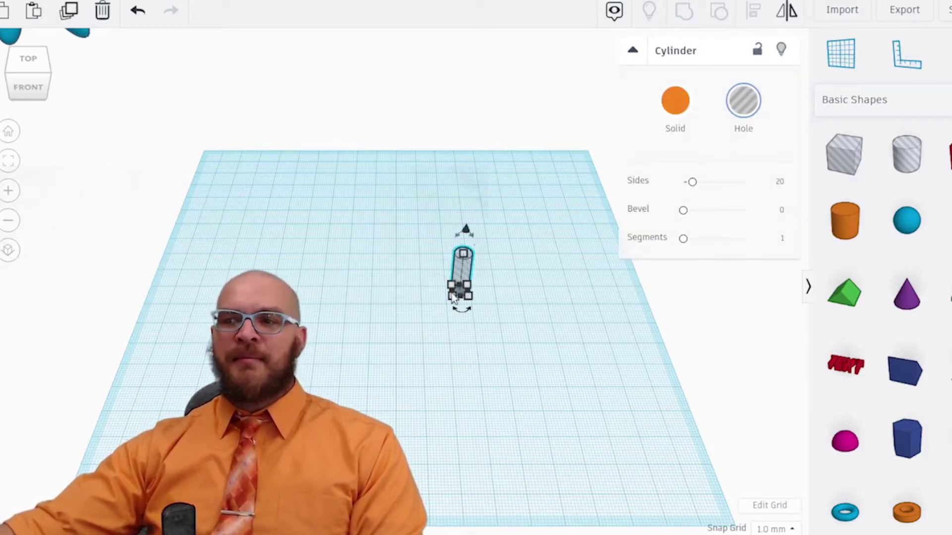
scroll(452, 299, "up", 3)
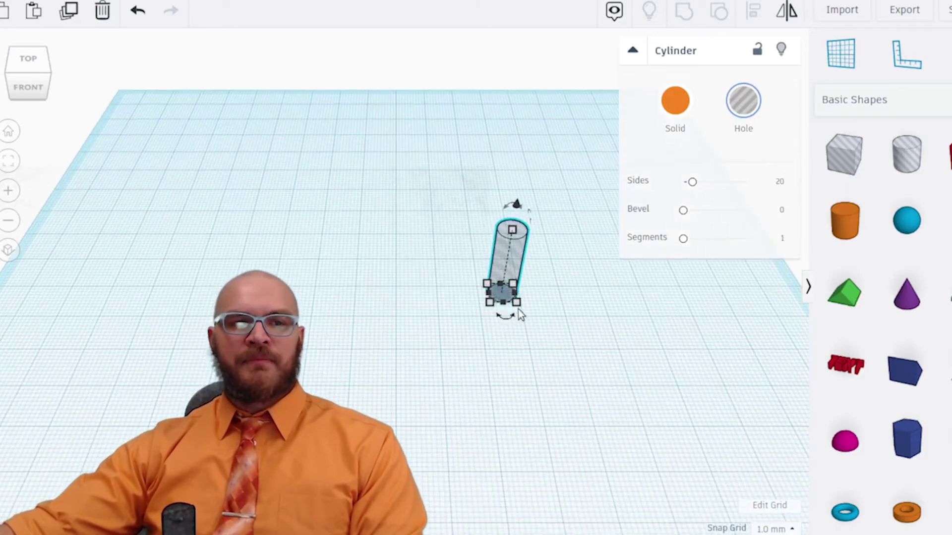
left_click(8, 162)
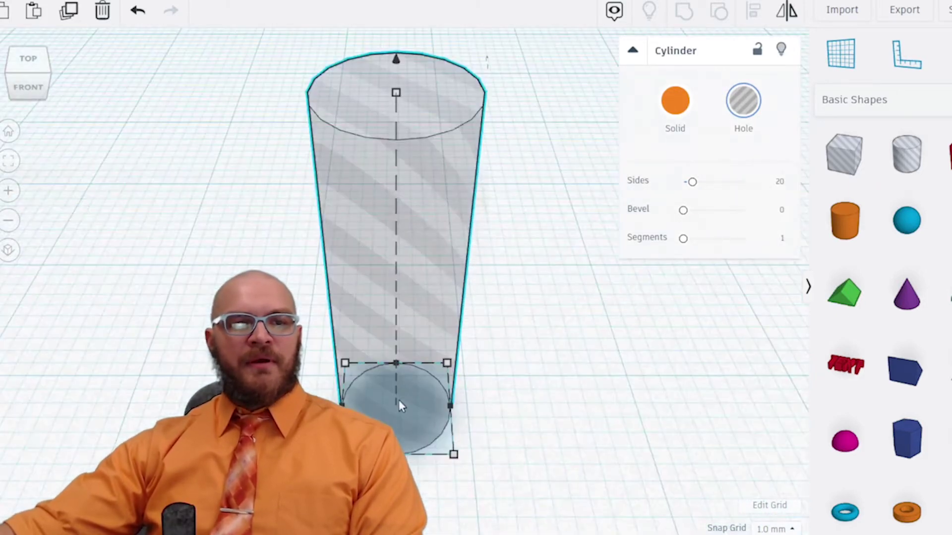
mouse_move(447, 365)
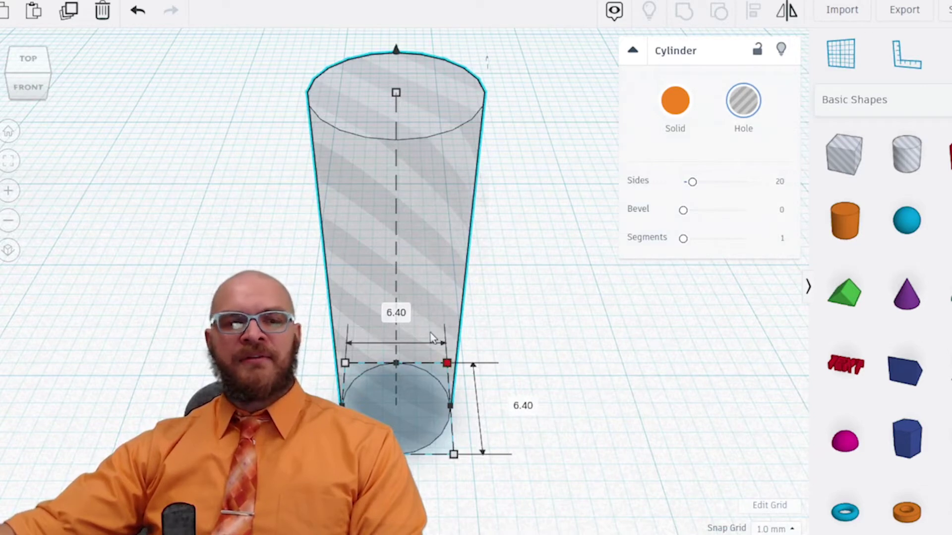
left_click(523, 407)
key("Return")
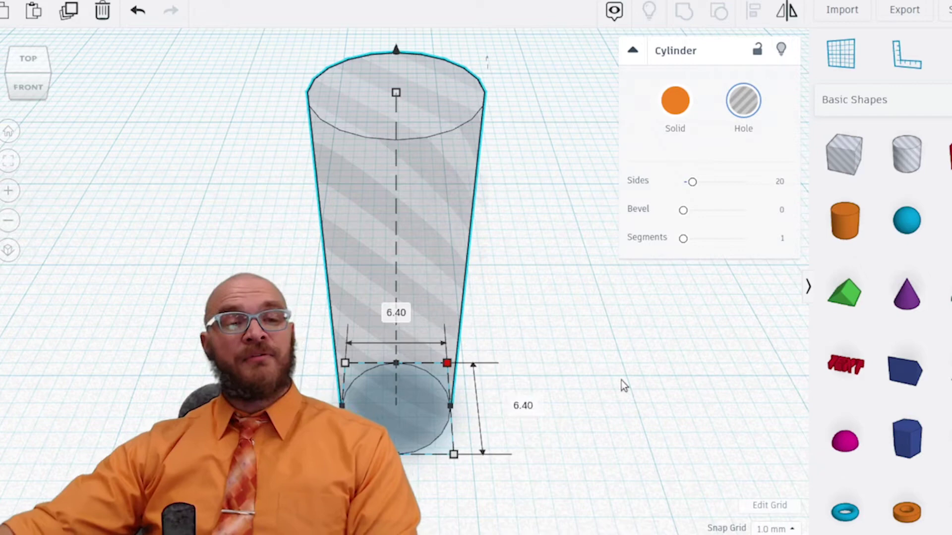
- Stretch the hole cylinder to a height of 42 mm
scroll(614, 385, "down", 4)
right_click_drag(569, 401, 549, 362)
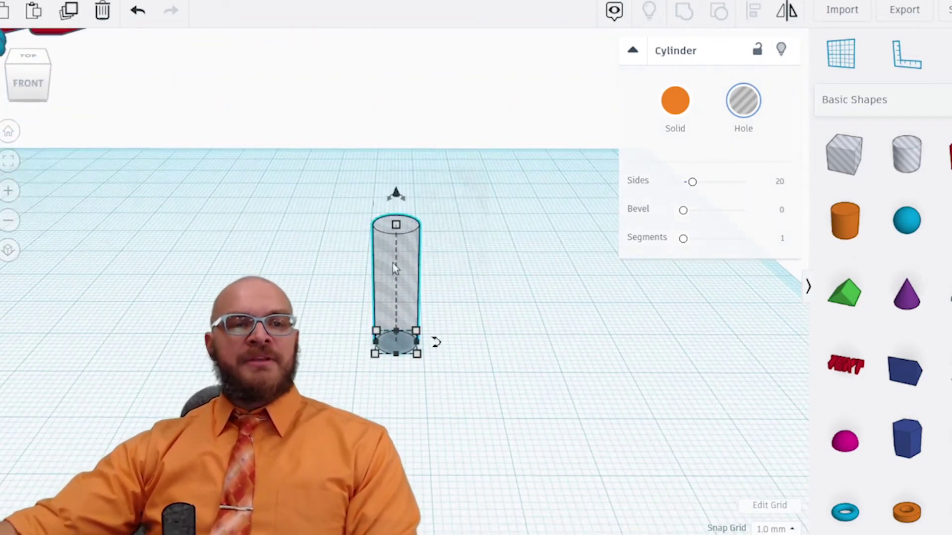
left_click_drag(397, 227, 395, 56)
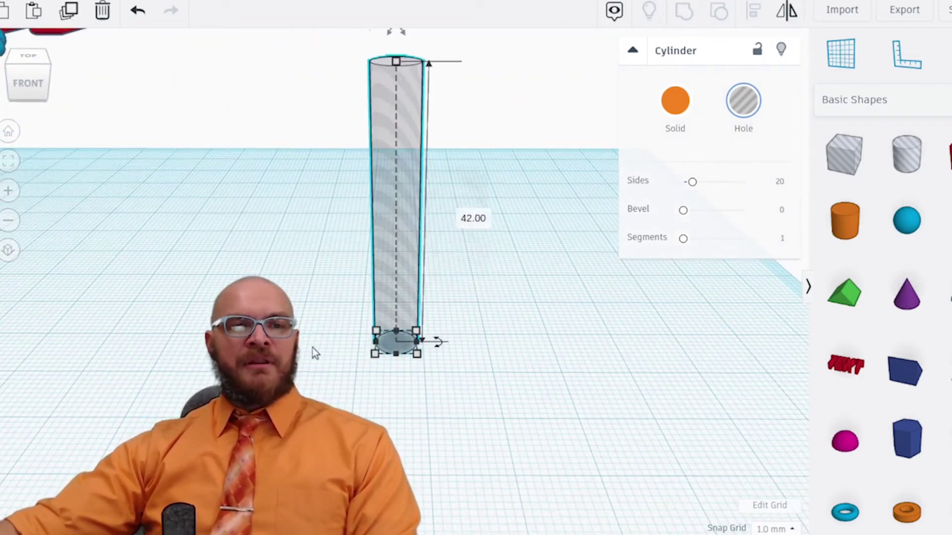
- Start a Scribble shape beside the hole cylinder and try out a freehand two-legged outline with the draw tool
right_click_drag(313, 353, 343, 331)
right_click_drag(581, 317, 546, 309)
scroll(545, 309, "down", 4)
mouse_move(501, 330)
right_mouse_down()
mouse_move(495, 365)
mouse_move(511, 367)
mouse_move(501, 337)
right_mouse_up()
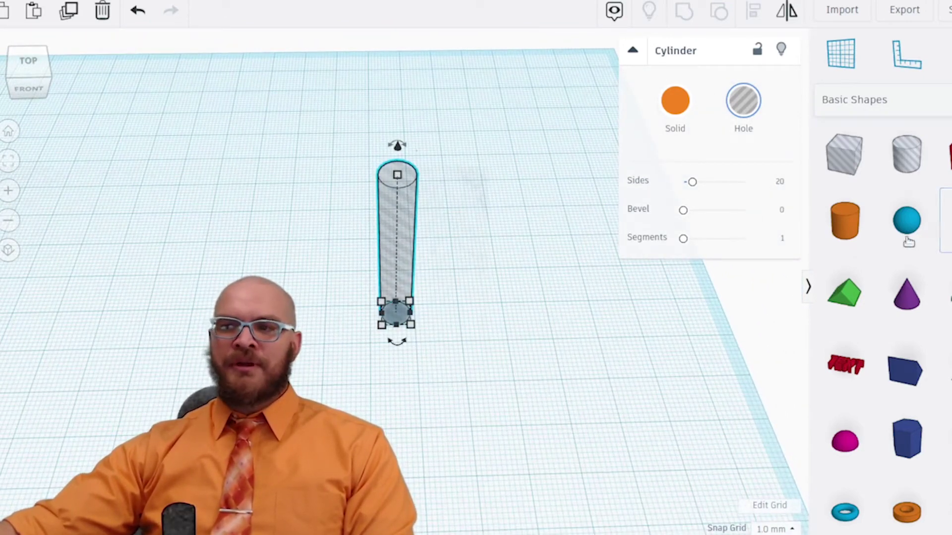
left_click(387, 326)
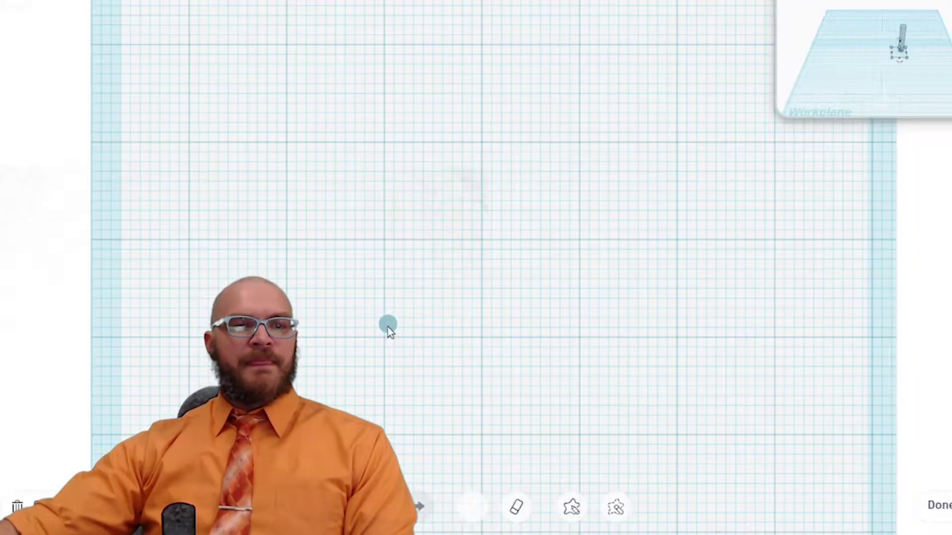
mouse_move(268, 297)
left_mouse_down()
mouse_move(276, 131)
mouse_move(558, 76)
mouse_move(759, 313)
mouse_move(720, 478)
mouse_move(595, 317)
mouse_move(384, 406)
mouse_move(382, 446)
left_mouse_up()
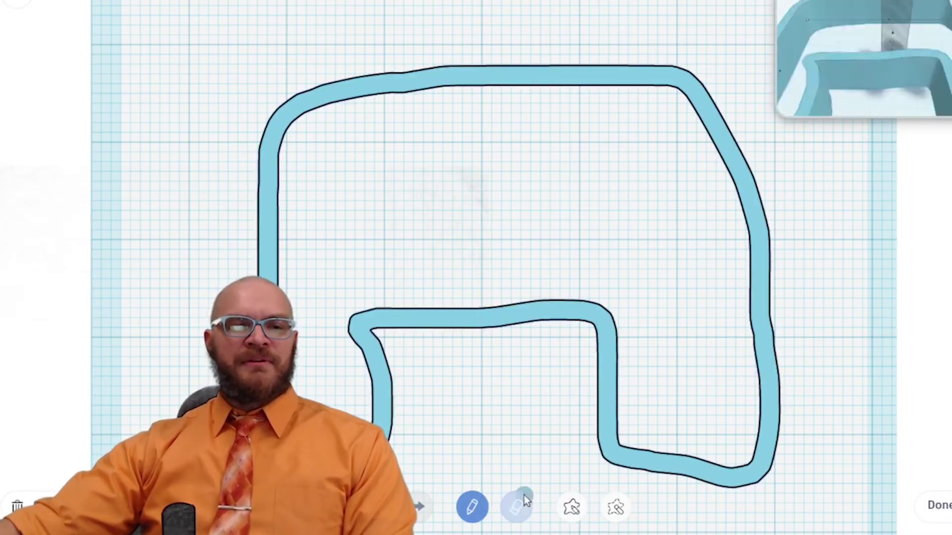
left_click(374, 506)
- Draw a solid two-legged lower body with a rounded gap between the legs using the scribble's shape tool, and finish the scribble
left_click(572, 507)
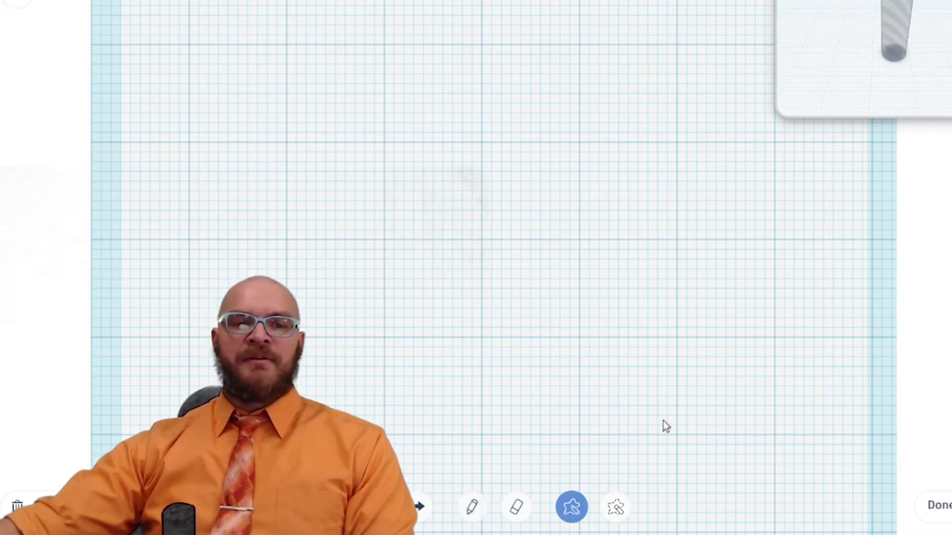
left_click_drag(771, 442, 751, 304)
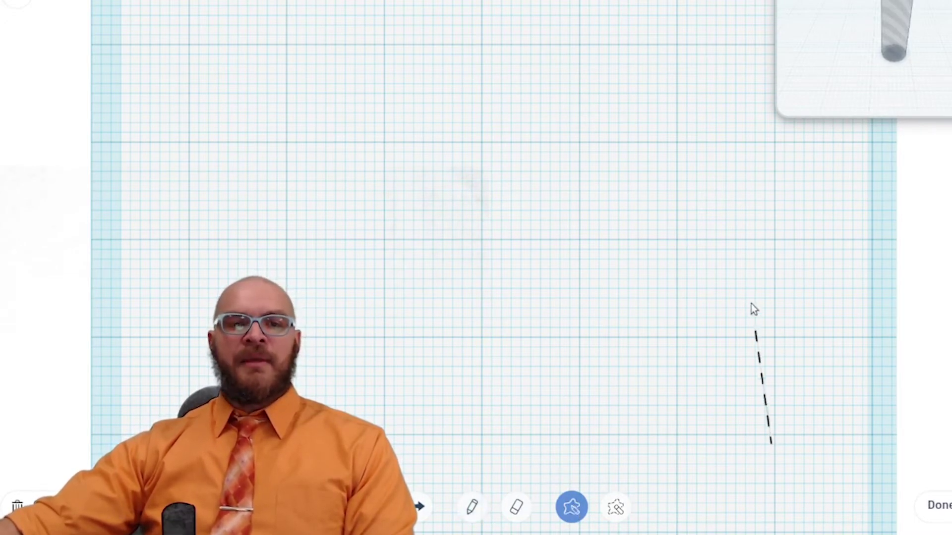
mouse_move(745, 86)
left_mouse_down()
mouse_move(720, 33)
mouse_move(637, 8)
mouse_move(541, 0)
mouse_move(319, 2)
mouse_move(231, 51)
mouse_move(205, 364)
mouse_move(223, 449)
mouse_move(243, 471)
left_mouse_up()
mouse_move(396, 464)
left_mouse_down()
mouse_move(411, 281)
mouse_move(445, 240)
mouse_move(504, 251)
mouse_move(571, 421)
left_mouse_up()
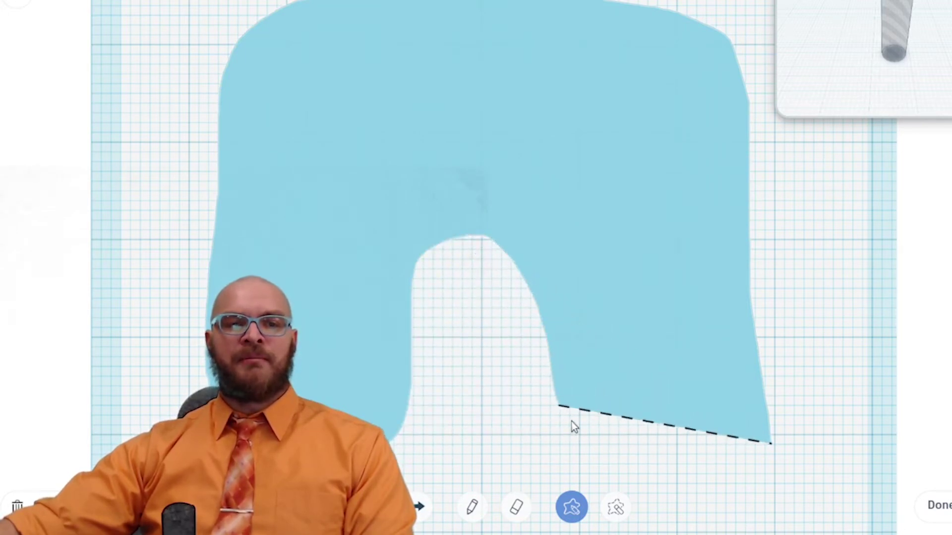
left_click_drag(768, 390, 768, 389)
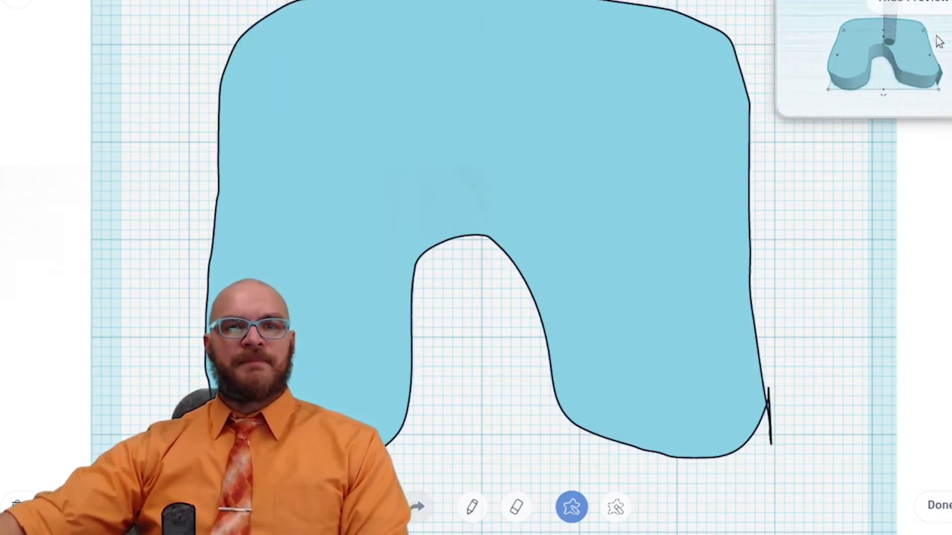
left_click(941, 505)
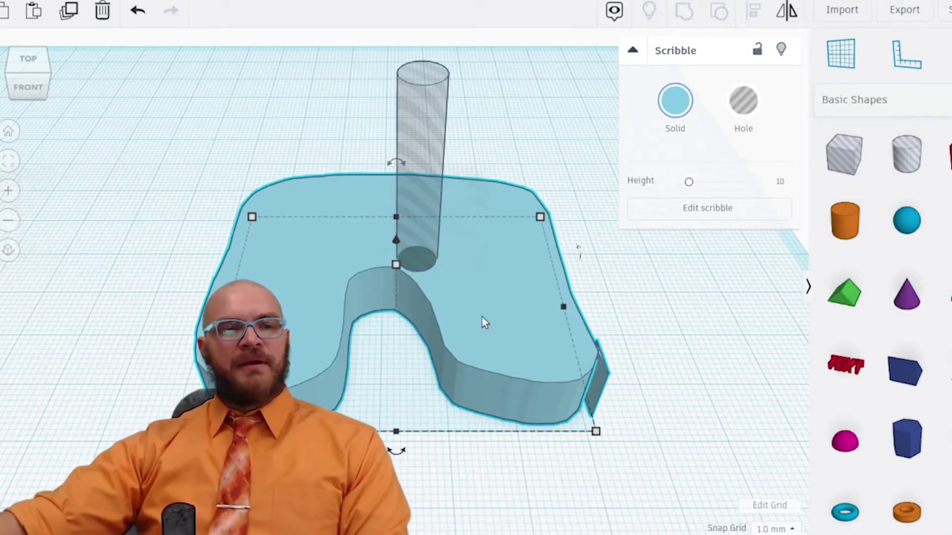
- Move the legs so the hole cylinder stands above the leg gap, and set a workplane on their top surface
mouse_move(484, 322)
left_mouse_down()
mouse_move(514, 376)
mouse_move(540, 365)
left_mouse_up()
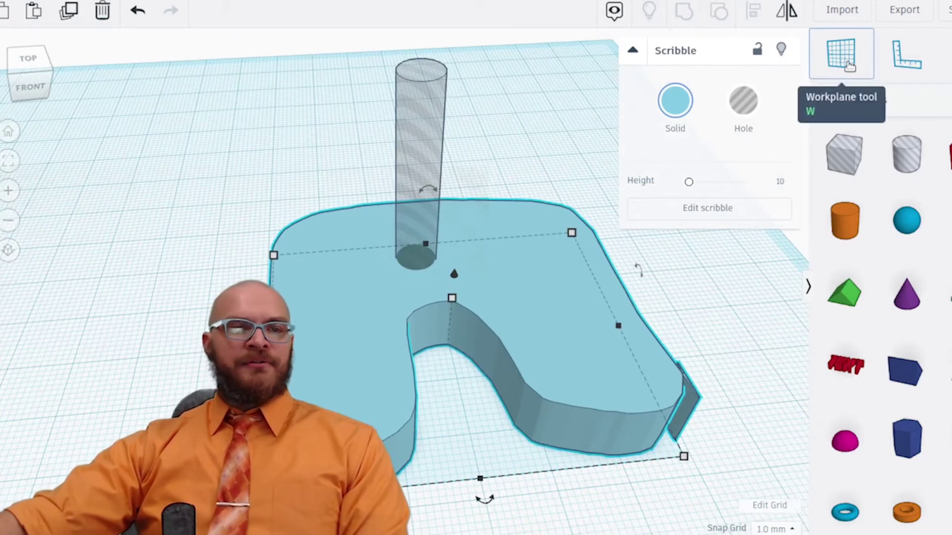
left_click(850, 53)
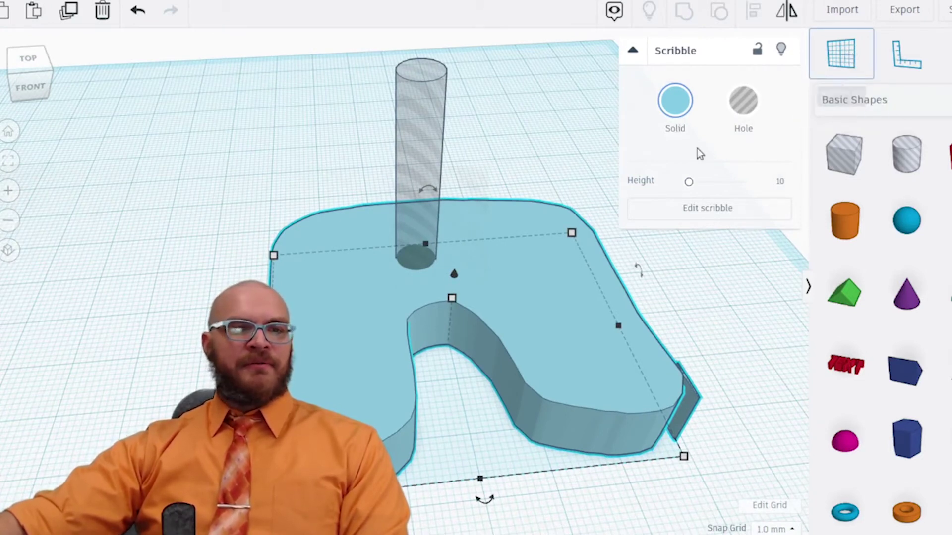
left_click(506, 266)
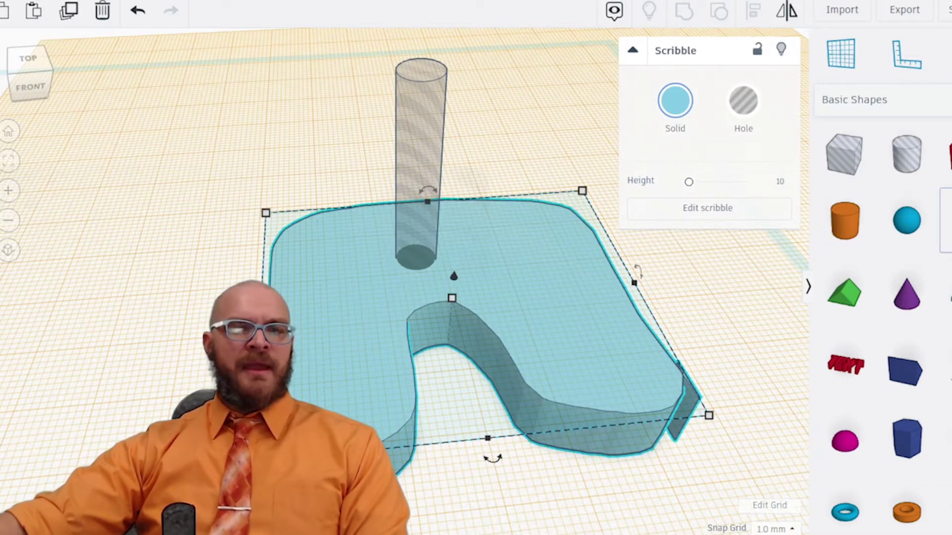
- Add a second scribble on the raised workplane, drawing a solid upper body with two arms and pointed claws
left_click(948, 221)
left_click_drag(421, 240, 420, 241)
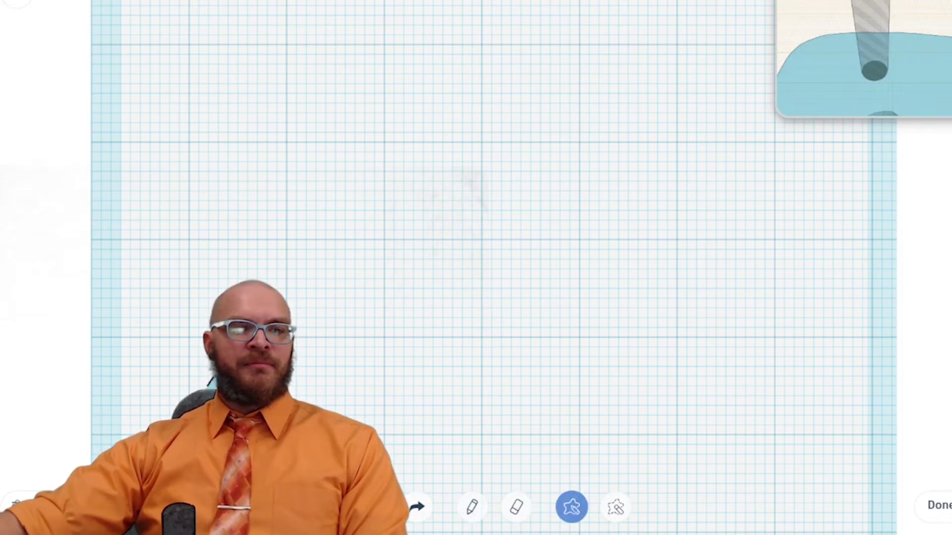
mouse_move(295, 15)
left_mouse_down()
mouse_move(382, 1)
mouse_move(580, 1)
mouse_move(751, 29)
mouse_move(804, 243)
mouse_move(797, 376)
mouse_move(778, 431)
mouse_move(669, 431)
mouse_move(620, 247)
mouse_move(559, 229)
mouse_move(485, 243)
left_mouse_up()
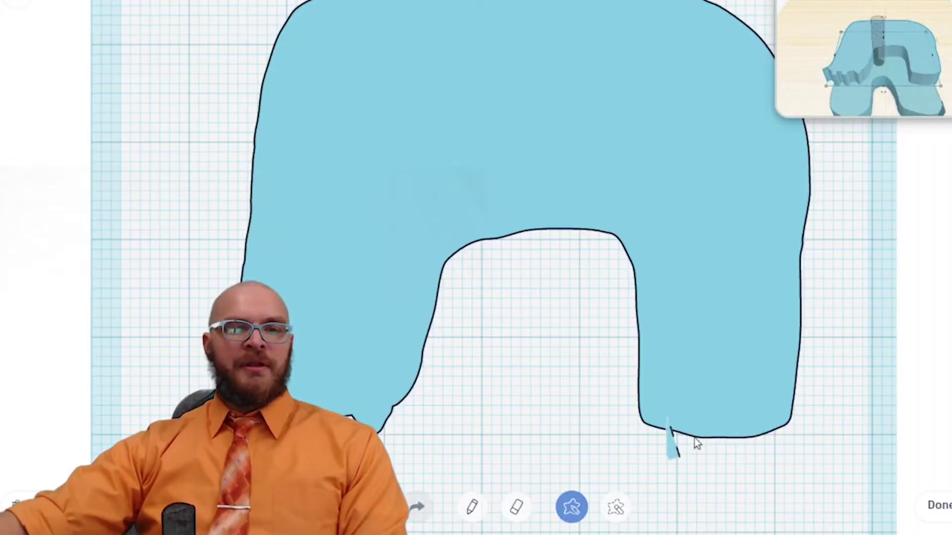
left_click_drag(694, 438, 695, 438)
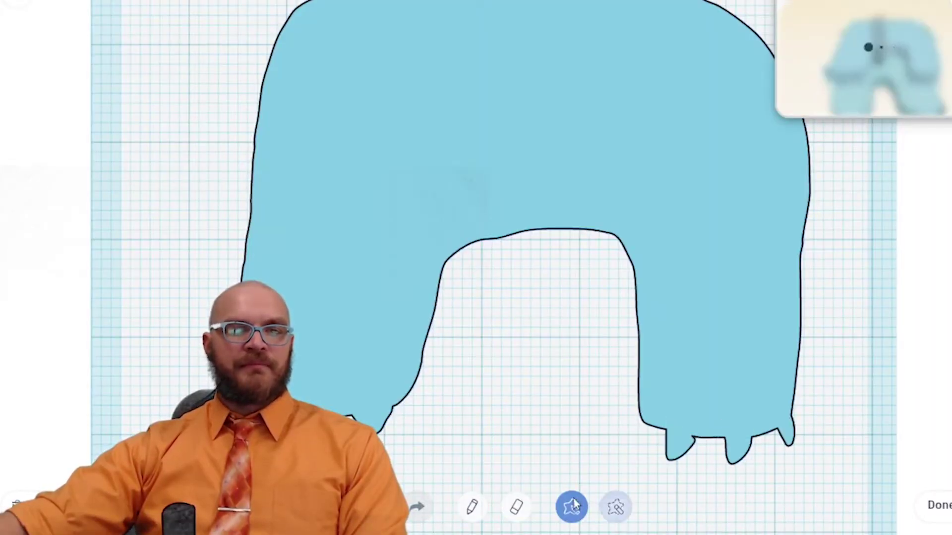
left_click(937, 506)
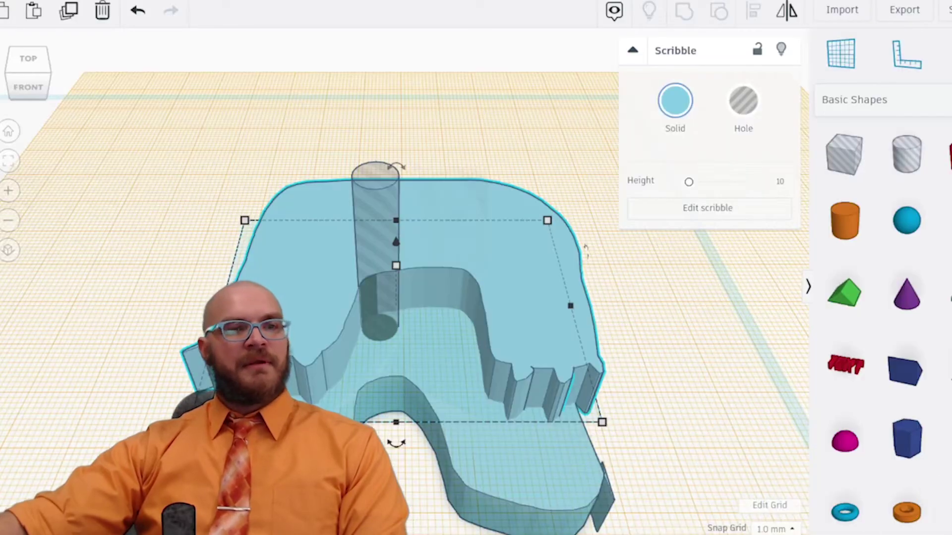
- Move the clawed upper body over the legs so the hole cylinder passes through its middle
left_click(249, 255)
mouse_move(291, 320)
left_mouse_down()
mouse_move(265, 358)
mouse_move(255, 352)
left_mouse_up()
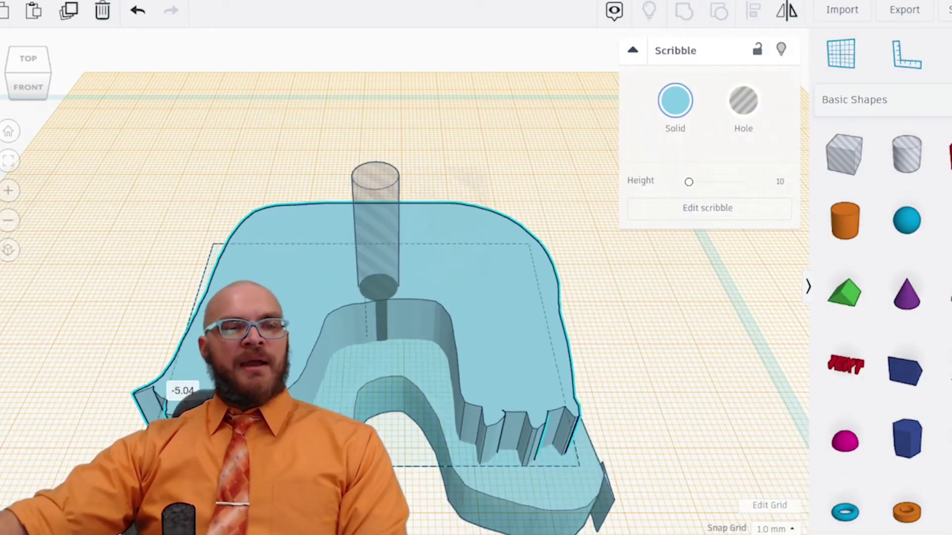
mouse_move(659, 344)
right_mouse_down()
mouse_move(393, 357)
mouse_move(342, 346)
right_mouse_up()
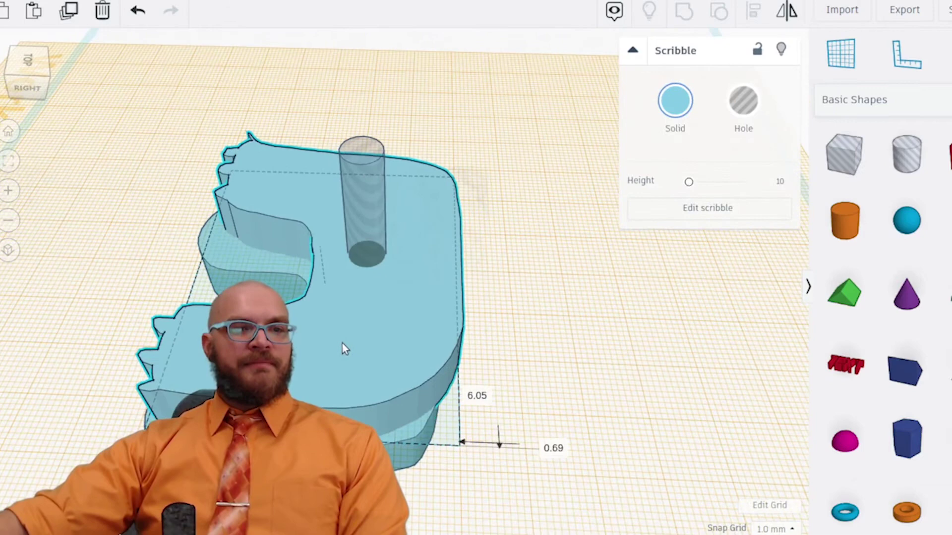
- Raise the clawed upper body to leave a gap above the legs, and stretch the hole cylinder taller so it extends well above the body
mouse_move(310, 228)
left_mouse_down()
mouse_move(307, 162)
mouse_move(316, 174)
left_mouse_up()
left_click(541, 278)
left_click(382, 201)
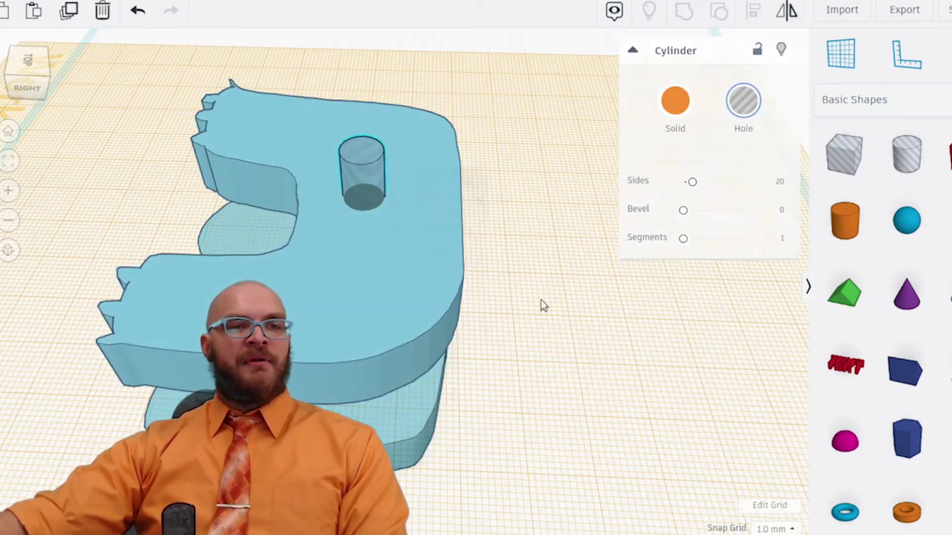
mouse_move(540, 299)
right_mouse_down()
mouse_move(548, 281)
mouse_move(479, 214)
right_mouse_up()
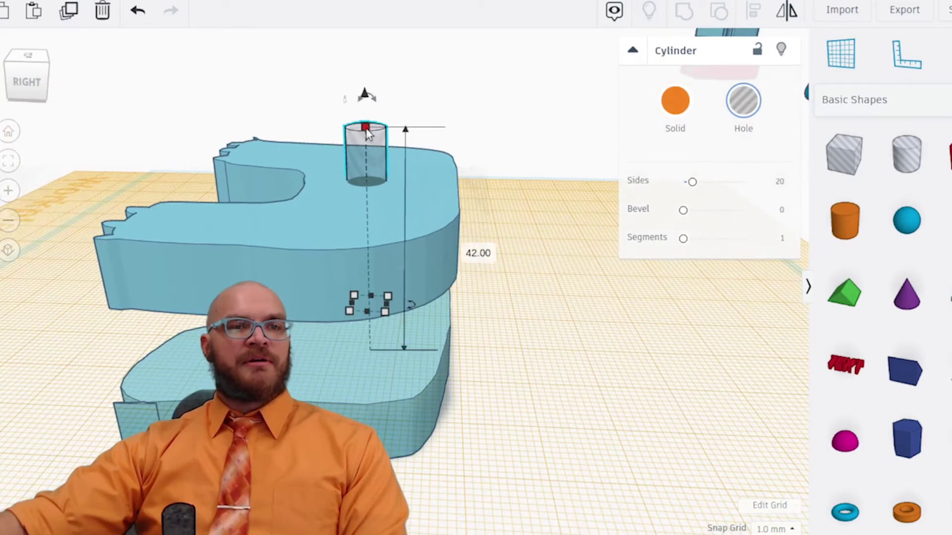
left_click_drag(366, 128, 363, 46)
- Add a solid sphere on the upper body's top surface as the head and raise it onto the upper end of the hole cylinder
right_click_drag(172, 178, 644, 243)
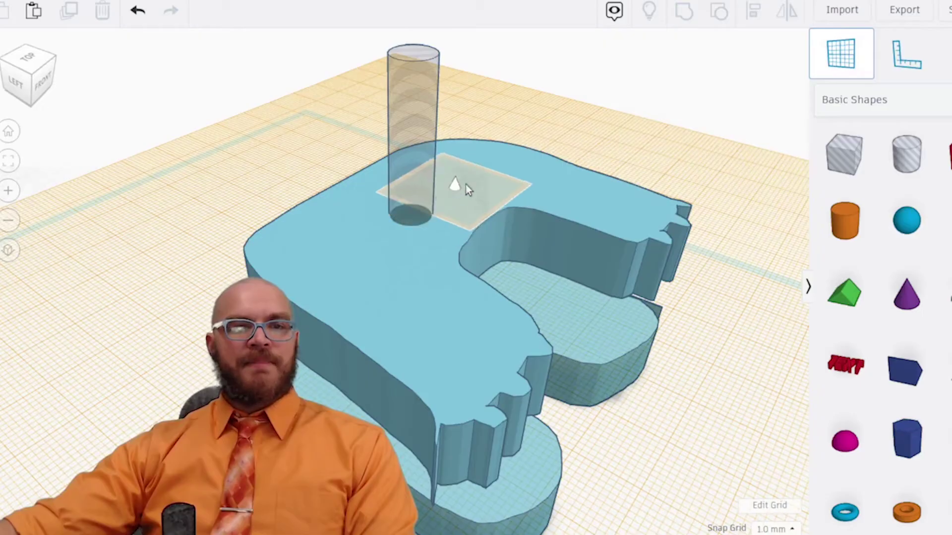
left_click_drag(535, 243, 398, 218)
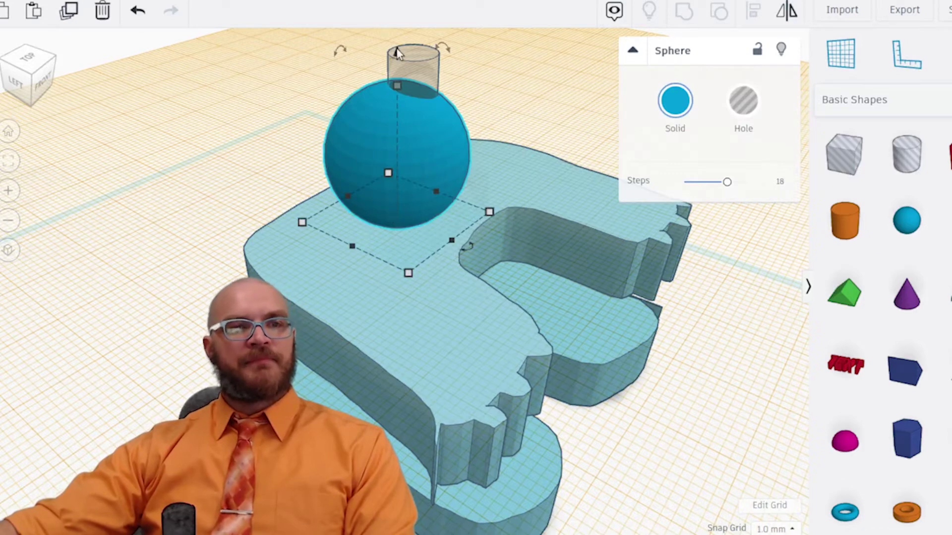
left_click_drag(395, 54, 394, 4)
right_click_drag(227, 141, 250, 169)
scroll(250, 169, "down", 4)
left_click_drag(382, 104, 389, 79)
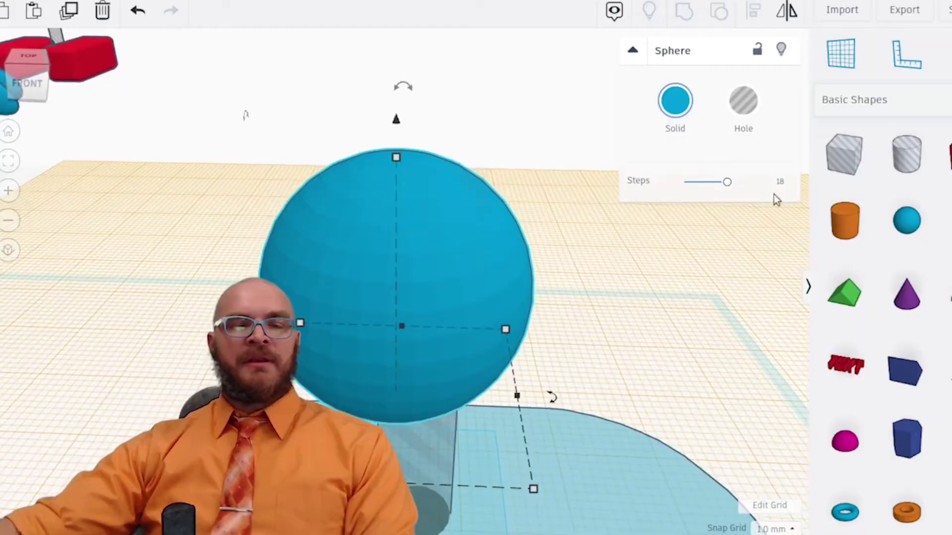
- Set a workplane on the sphere's upper side and place a 6 by 2 mm cone, 7 mm tall, there as the first ear
right_click_drag(563, 134, 617, 141)
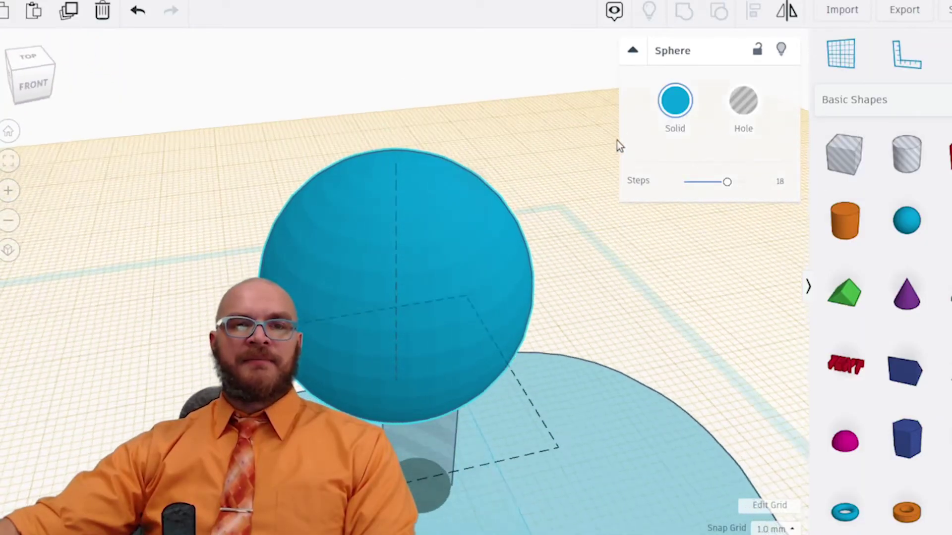
left_click(835, 63)
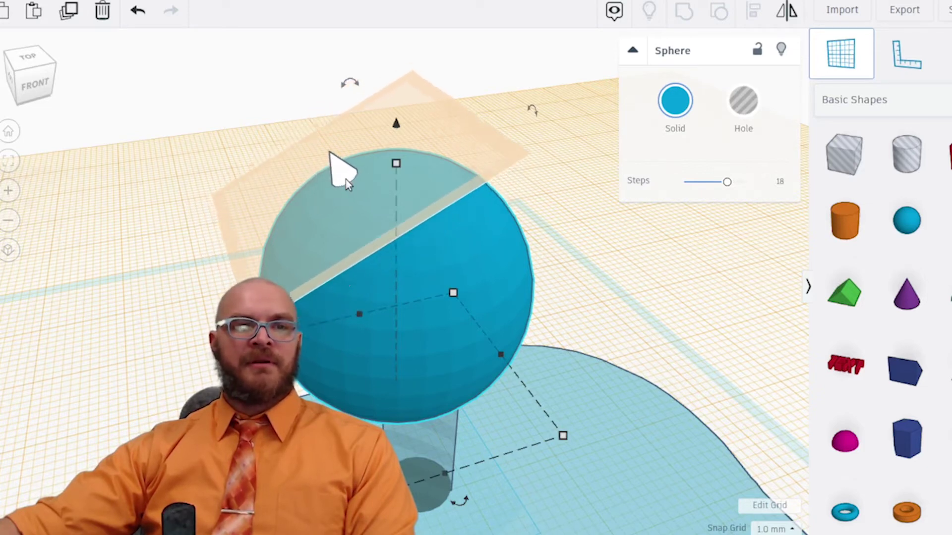
left_click(333, 170)
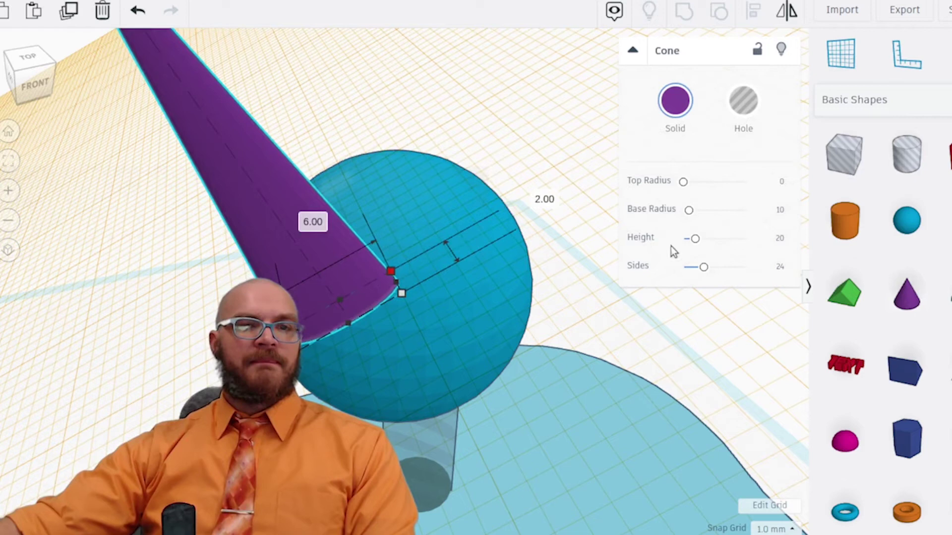
scroll(501, 228, "down", 2)
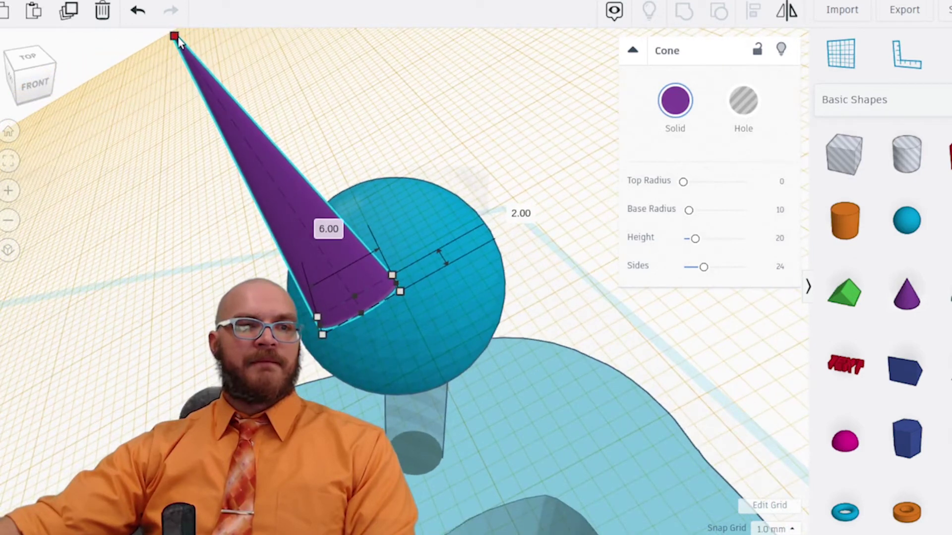
left_click_drag(177, 39, 273, 208)
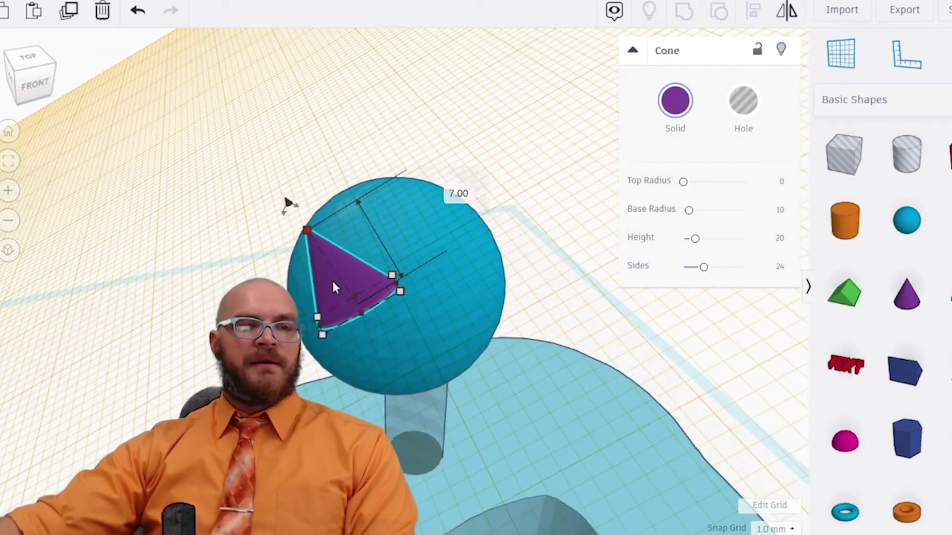
left_click_drag(332, 279, 315, 190)
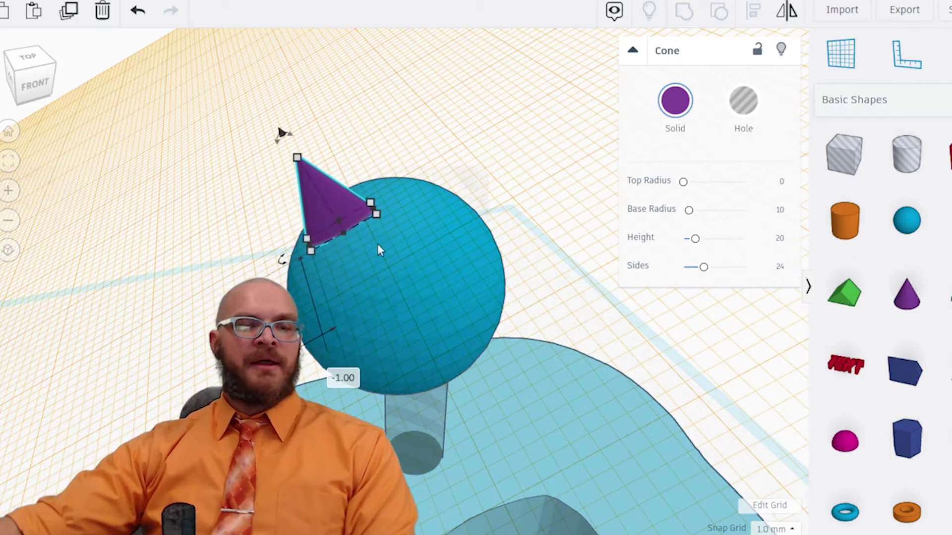
- Adjust the ear cone's height and tilt so its base sinks into the head's surface
scroll(380, 245, "up", 4)
right_click_drag(364, 236, 268, 83)
right_click_drag(266, 122, 285, 77)
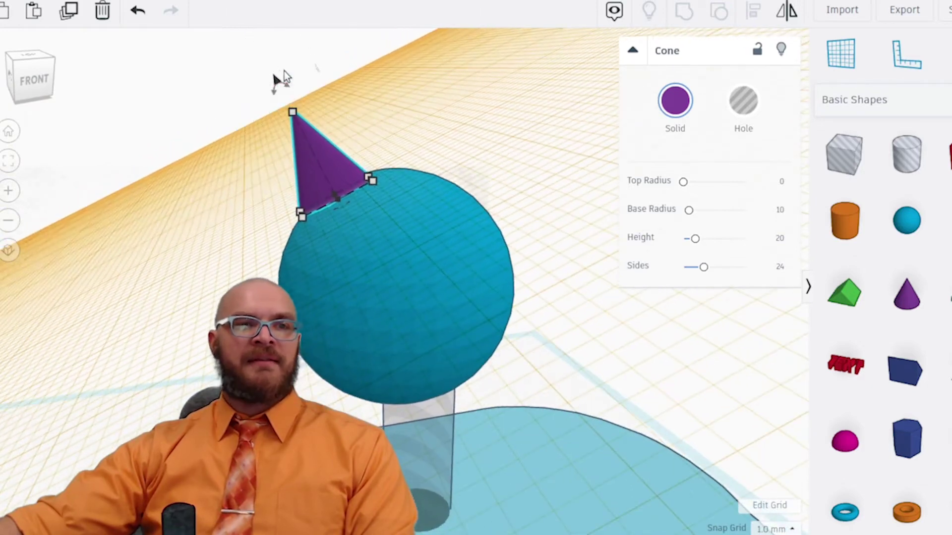
left_click_drag(273, 76, 296, 110)
right_click_drag(362, 136, 431, 168)
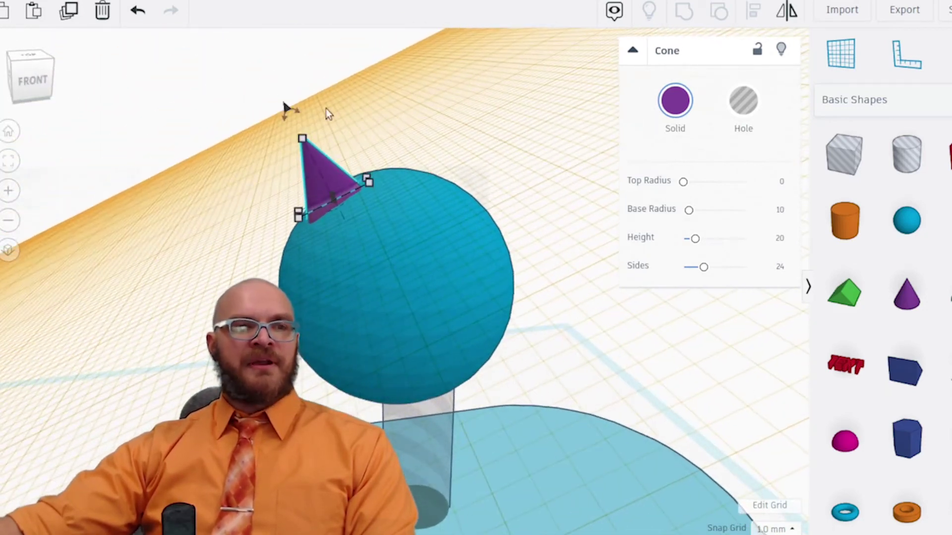
- Make a copy of the ear cone, mirror it sideways and move it to the opposite side of the head
key("ctrl+v")
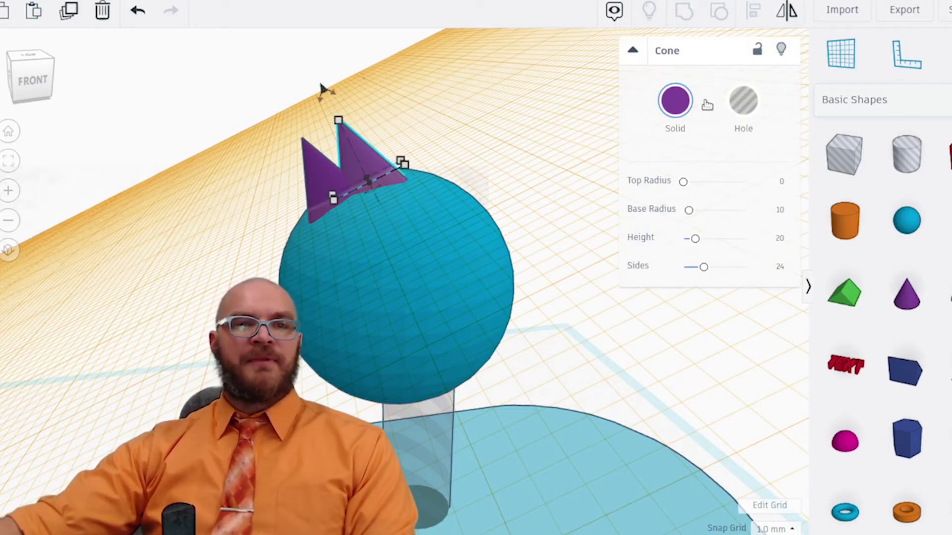
left_click(792, 9)
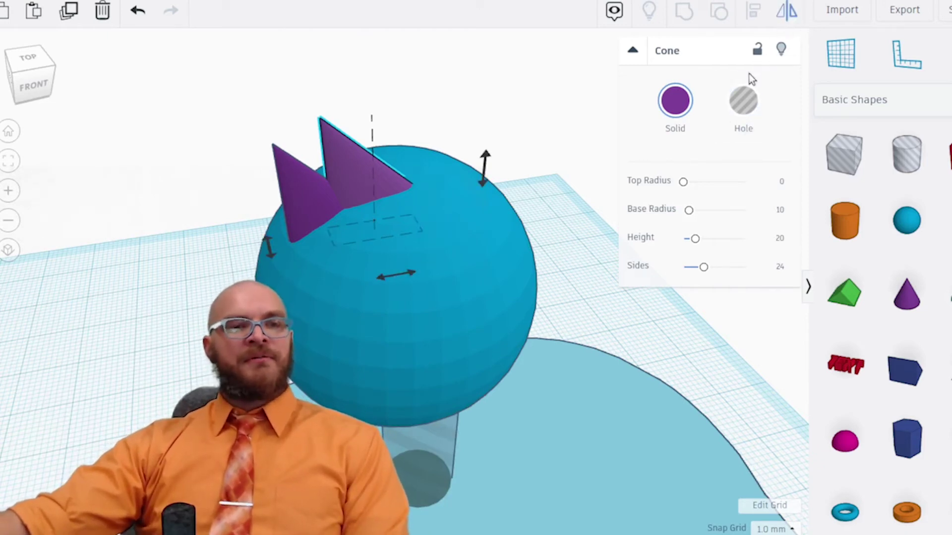
left_click(391, 278)
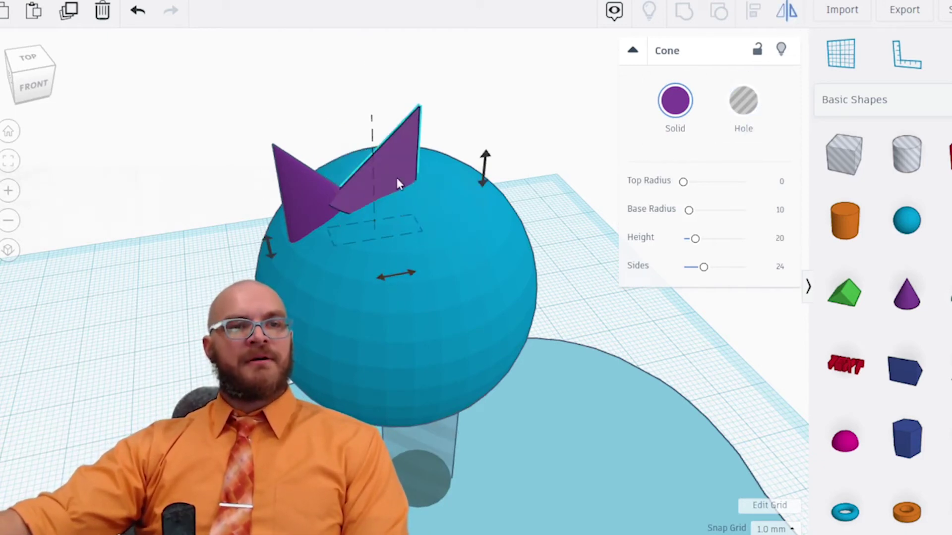
left_click_drag(411, 149, 477, 134)
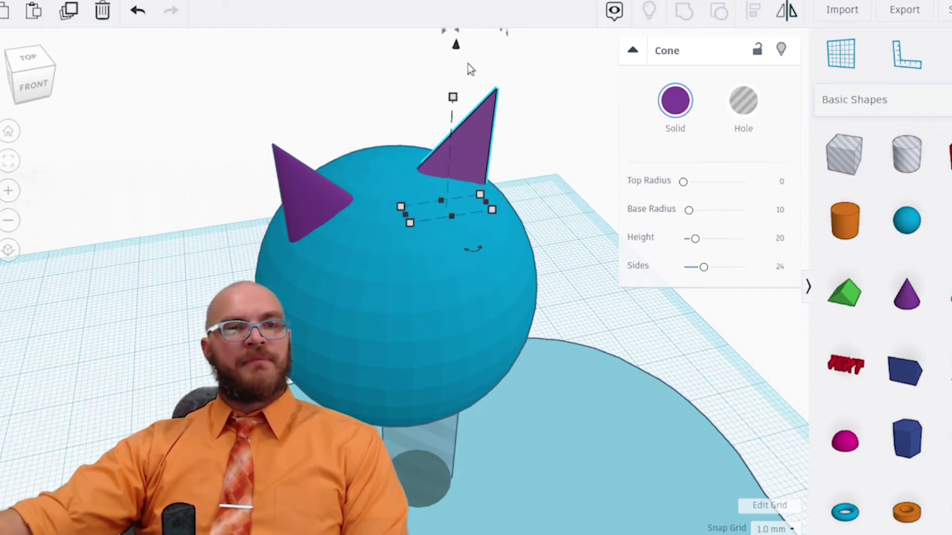
- Lower the mirrored ear onto the head and shift it slightly forward to line up with the first ear
left_click_drag(456, 49, 456, 59)
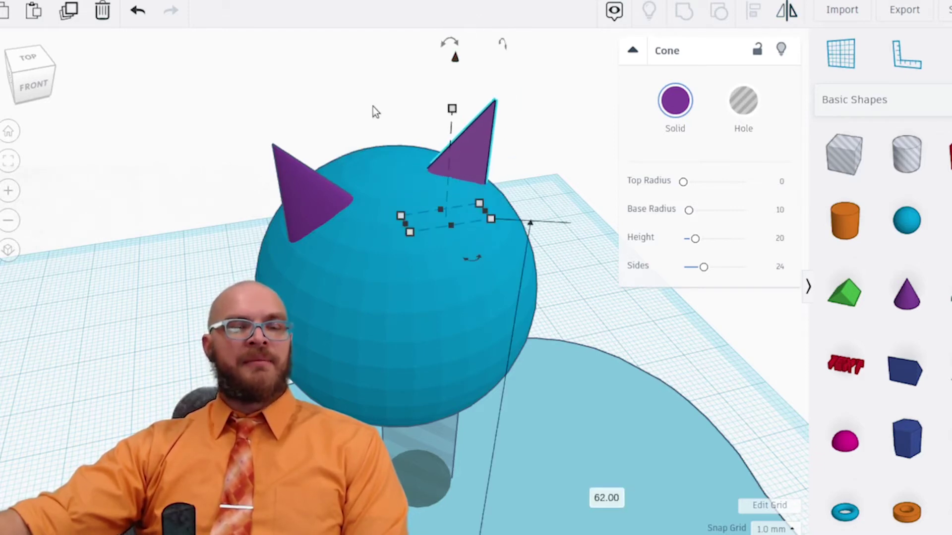
right_click_drag(373, 106, 425, 227)
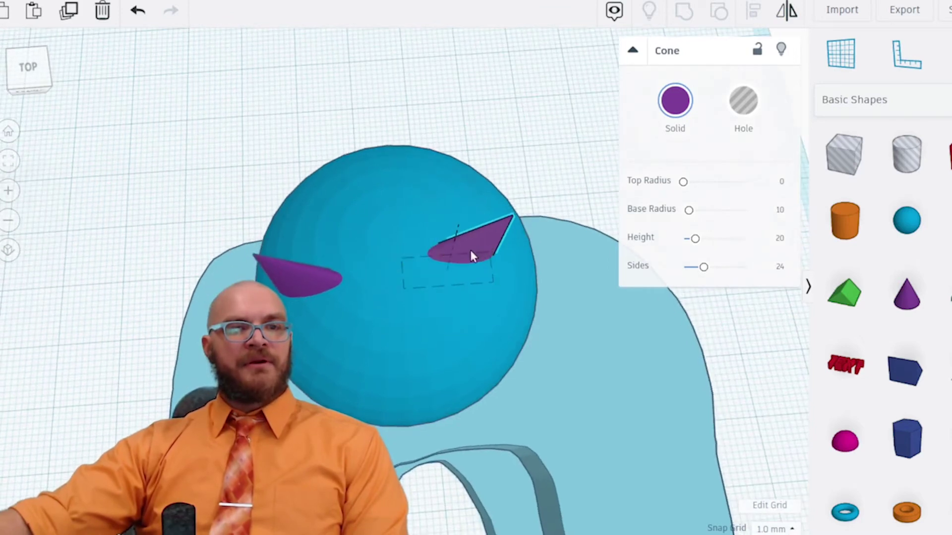
left_click_drag(469, 250, 468, 260)
right_click_drag(365, 286, 348, 177)
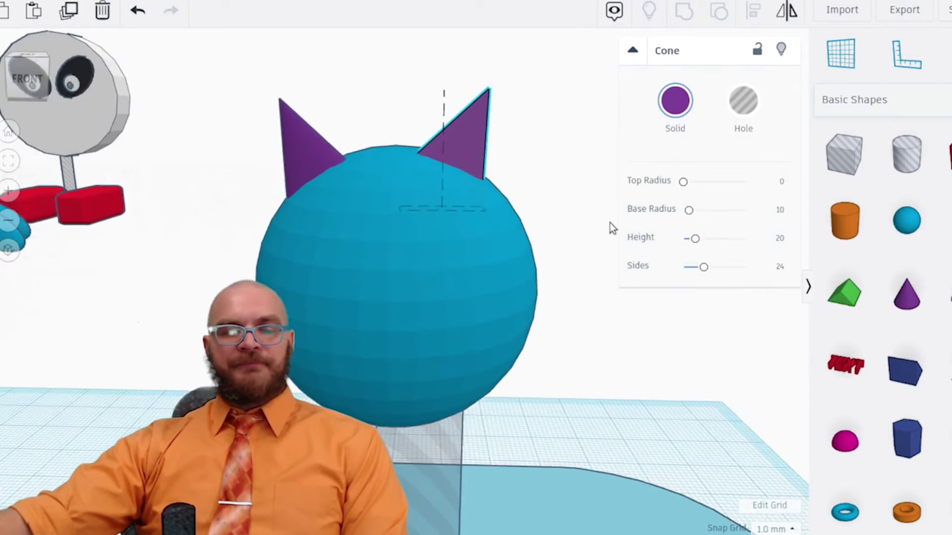
right_click(624, 203)
left_click(634, 167)
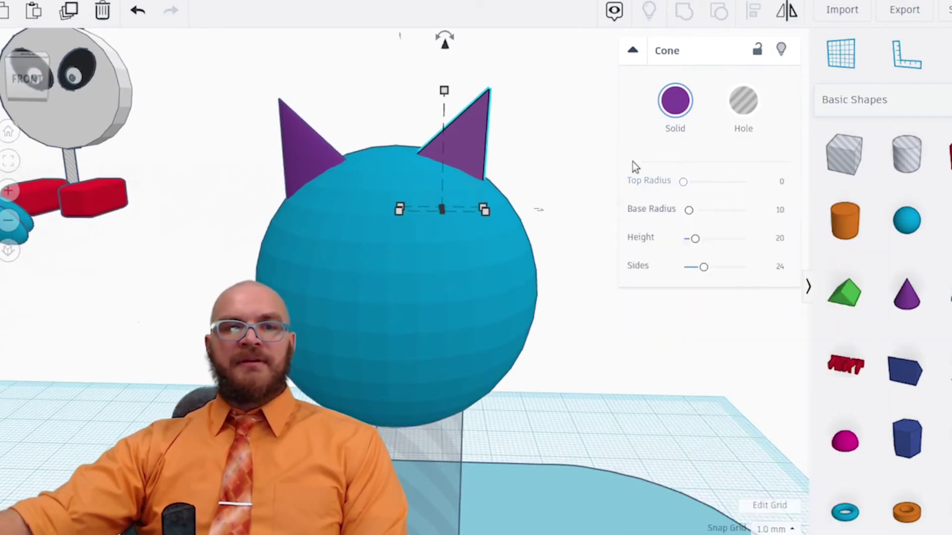
- Set a workplane on the front of the head and add a small 4 by 4 mm sphere for an eye
right_click_drag(600, 312, 676, 319)
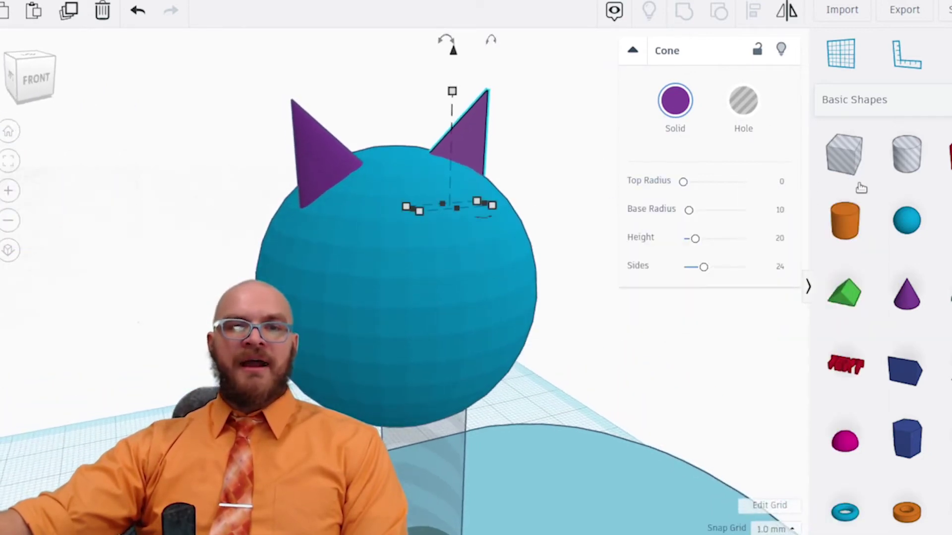
left_click(837, 55)
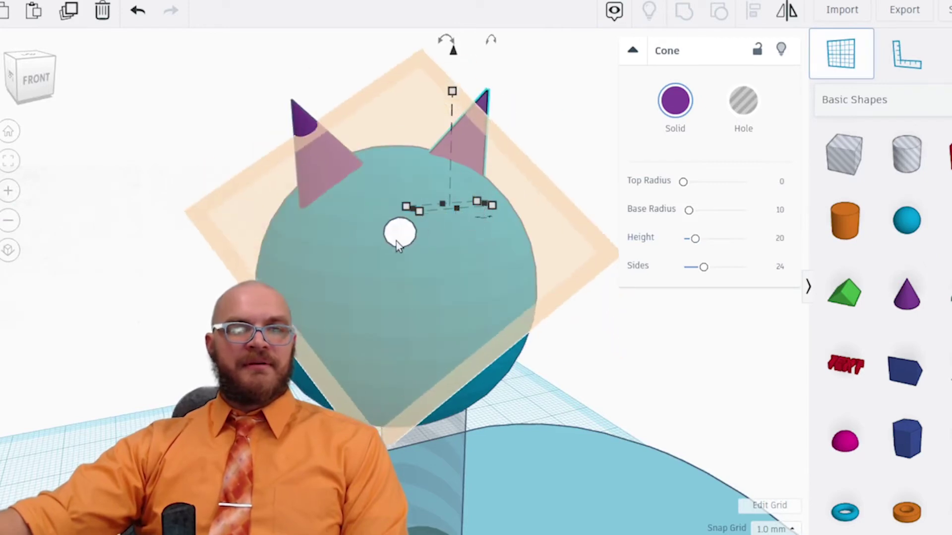
left_click(409, 247)
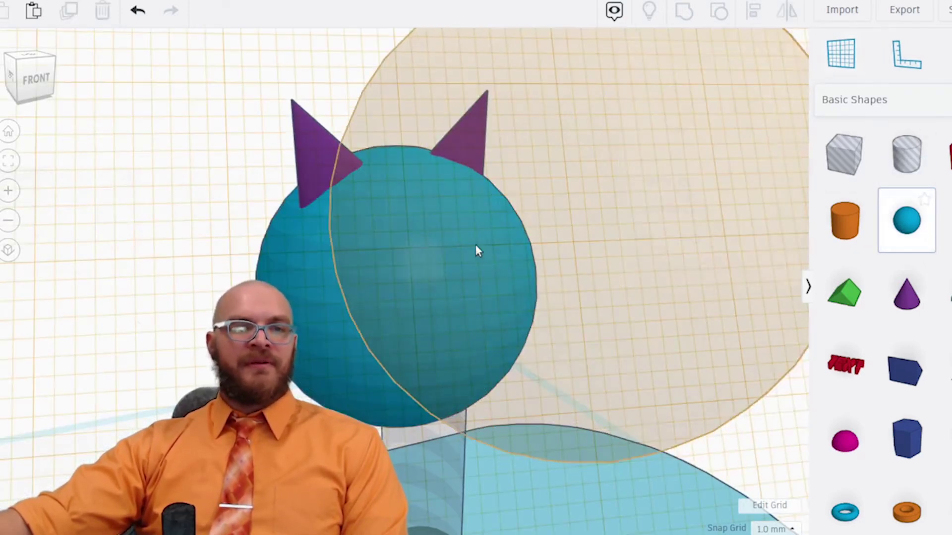
left_click(451, 257)
left_click_drag(566, 133, 386, 340)
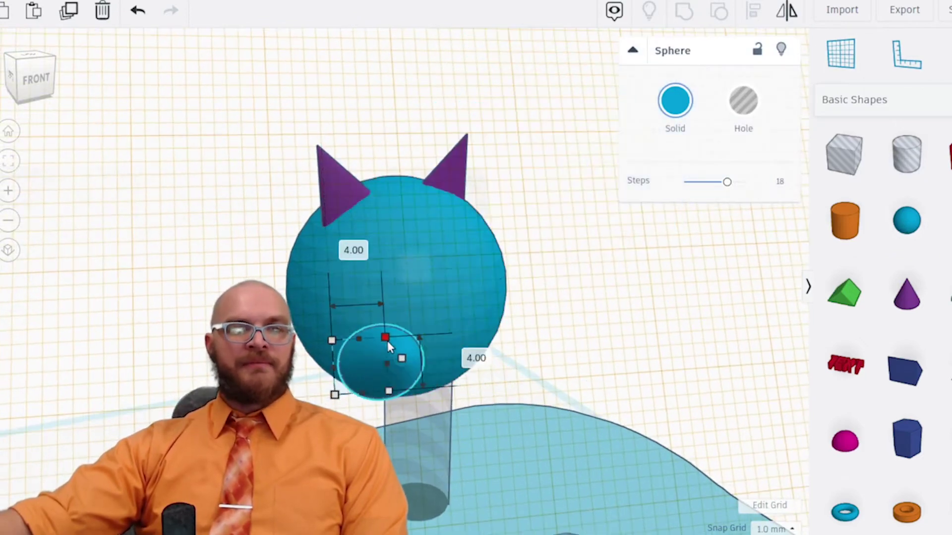
right_click_drag(389, 343, 496, 347)
- Turn the small sphere into a hole at eye level and sink it 3 mm into the head
left_click_drag(736, 229, 534, 299)
left_click_drag(488, 307, 473, 197)
left_click(743, 104)
left_click_drag(533, 184, 501, 207)
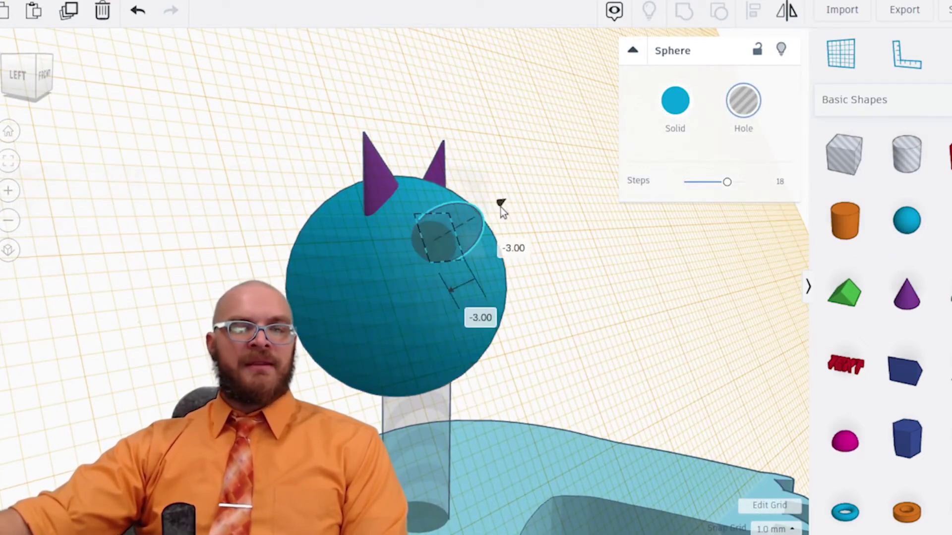
- Paste a second eye hole beside the first, and group the head, ears and eye holes to cut the eye sockets
right_click_drag(501, 223, 396, 238)
left_click(33, 11)
left_click_drag(389, 266, 443, 266)
right_click_drag(444, 266, 377, 238)
left_click_drag(521, 114, 205, 313)
key("ctrl+g")
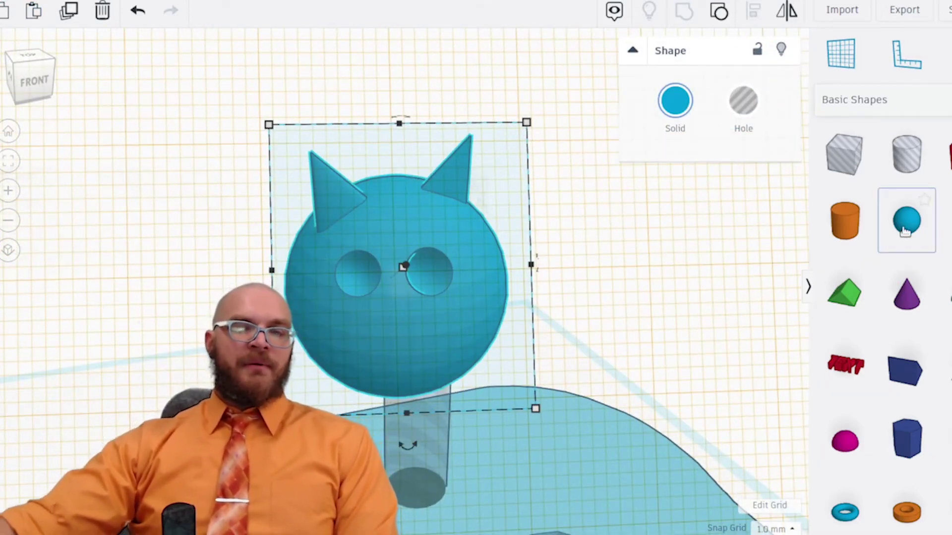
- Add small sphere pupils inside the eye sockets and scale the whole head uniformly to 32 by 32 mm
left_click_drag(766, 224, 509, 233)
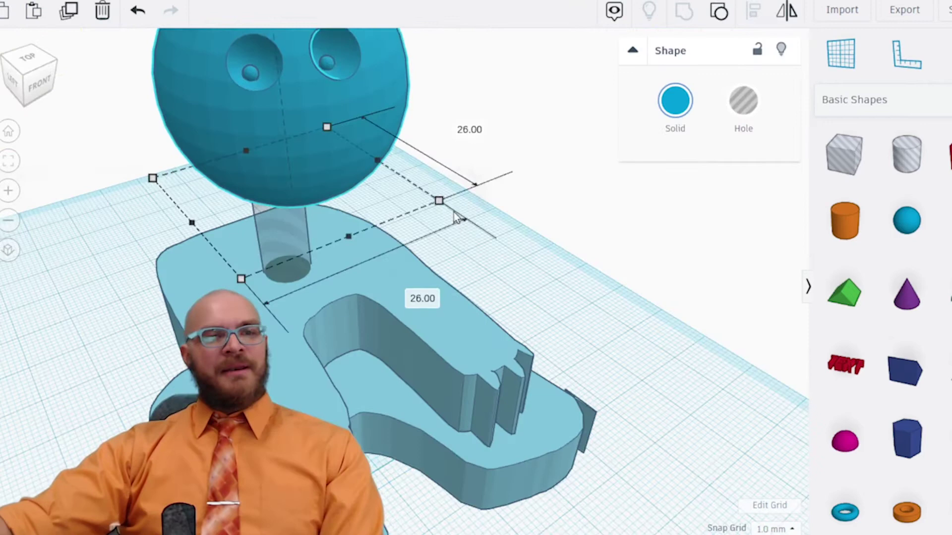
left_click_drag(470, 213, 445, 239, "shift")
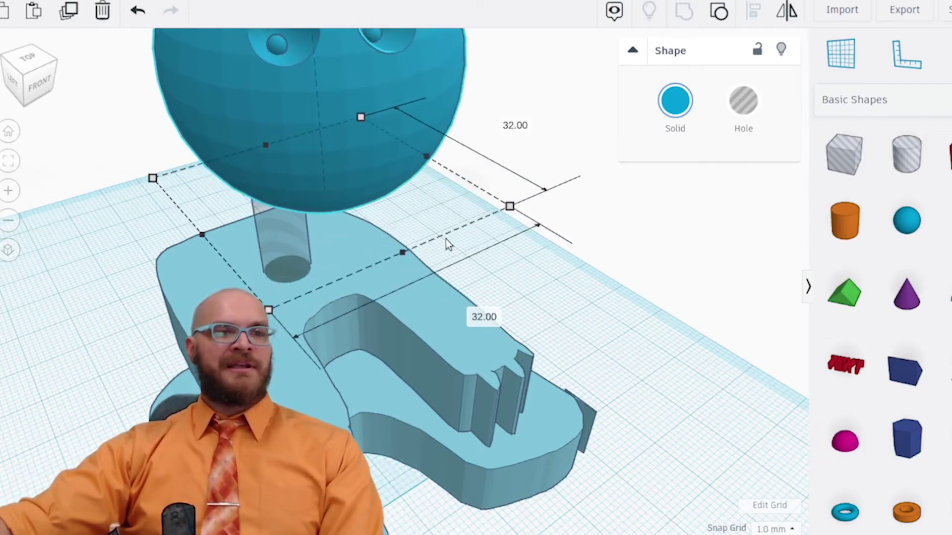
- Move the enlarged head back over the hole cylinder so the cylinder meets its underside centrally
right_click_drag(215, 241, 349, 224)
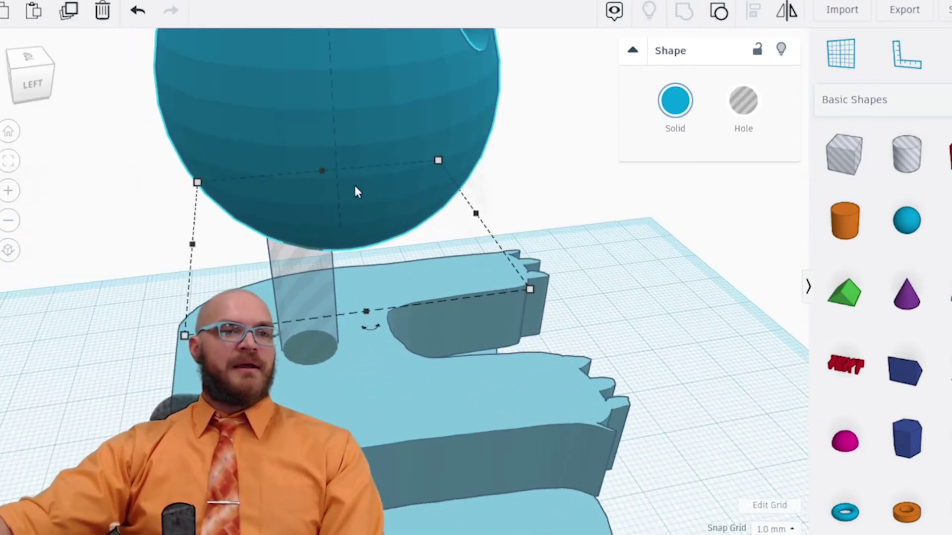
left_click_drag(354, 185, 303, 210)
right_click_drag(589, 267, 582, 267)
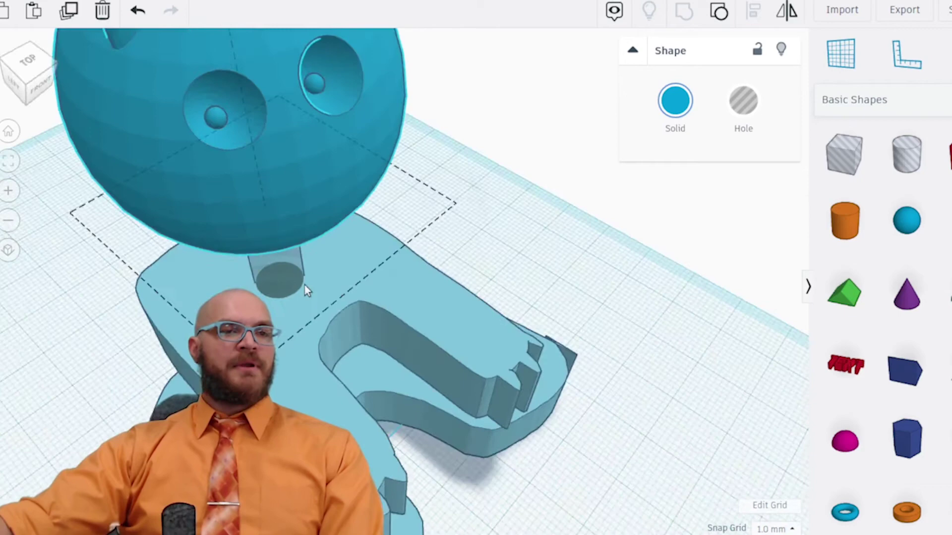
- Narrow the two-legged lower body from its sides and keep it aligned beneath the clawed upper body and hole cylinder
mouse_move(304, 285)
right_mouse_down()
mouse_move(231, 277)
mouse_move(242, 253)
right_mouse_up()
left_click(459, 455)
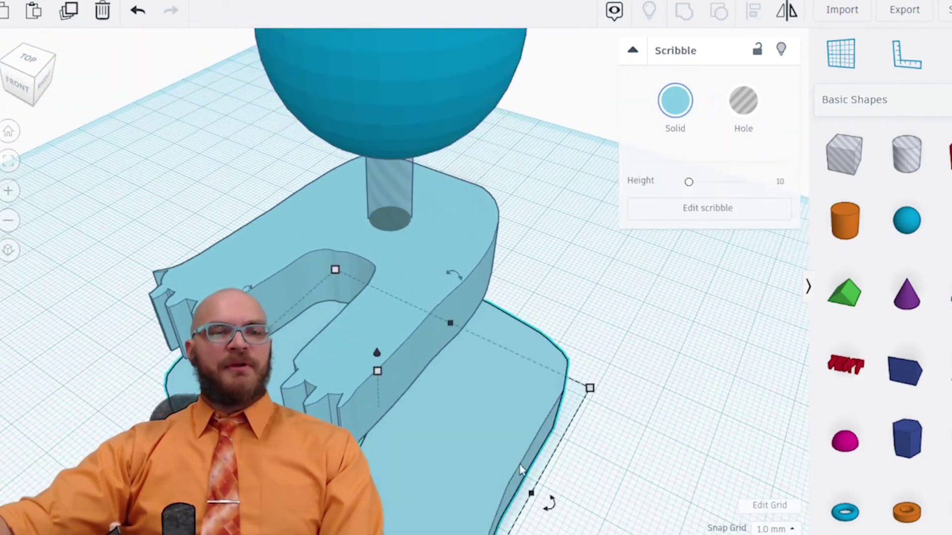
left_click_drag(531, 495, 490, 471)
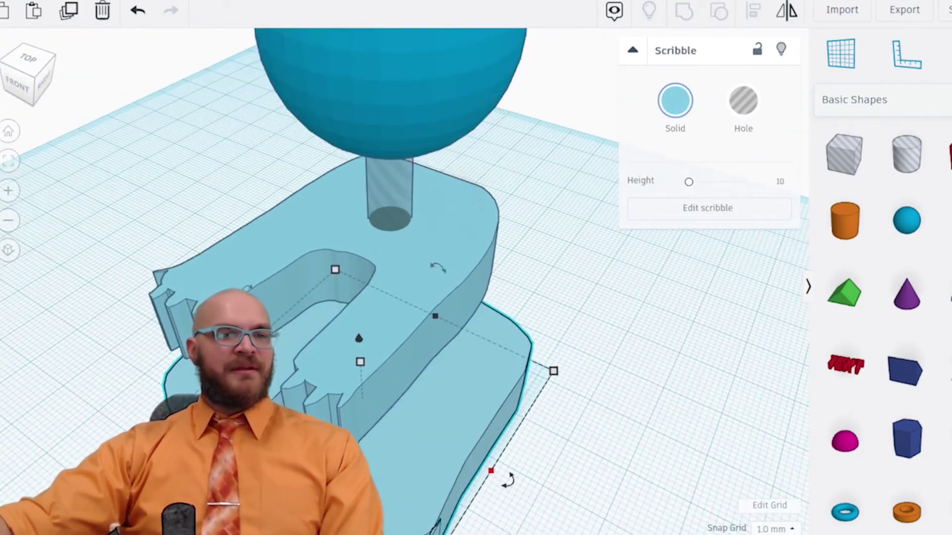
mouse_move(288, 478)
right_mouse_down()
mouse_move(379, 495)
mouse_move(382, 416)
right_mouse_up()
left_click_drag(223, 450, 269, 444)
left_click_drag(454, 464, 425, 463)
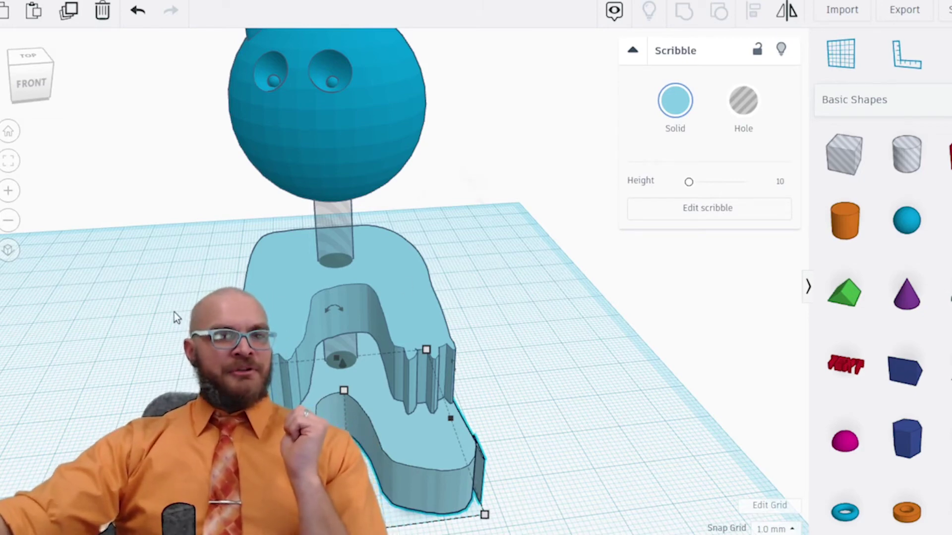
mouse_move(187, 311)
right_mouse_down()
mouse_move(495, 272)
mouse_move(501, 310)
mouse_move(438, 319)
mouse_move(433, 296)
mouse_move(435, 326)
mouse_move(282, 314)
mouse_move(266, 294)
mouse_move(299, 165)
mouse_move(294, 106)
right_mouse_up()
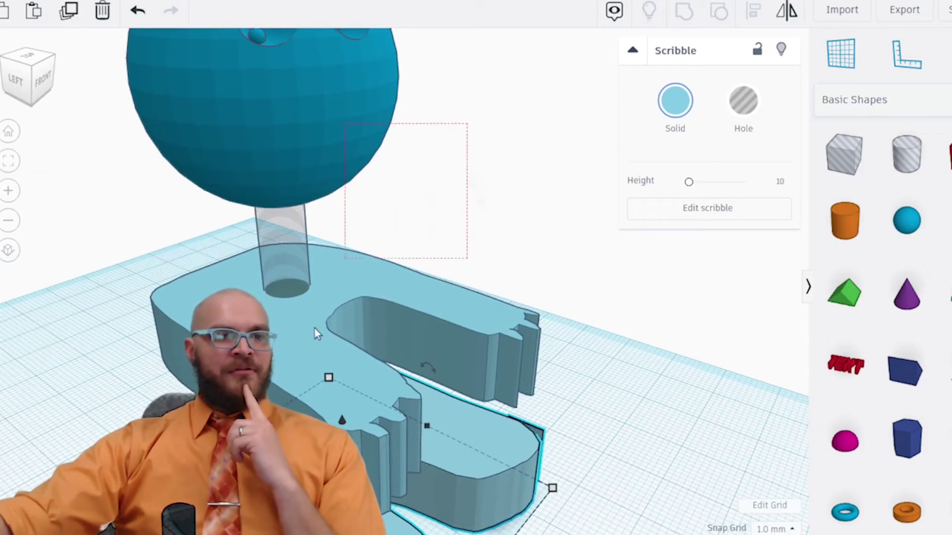
- Try grouping the head, both body parts and the hole cylinder into one shape, and ungroup them again
left_click_drag(466, 454, 468, 455)
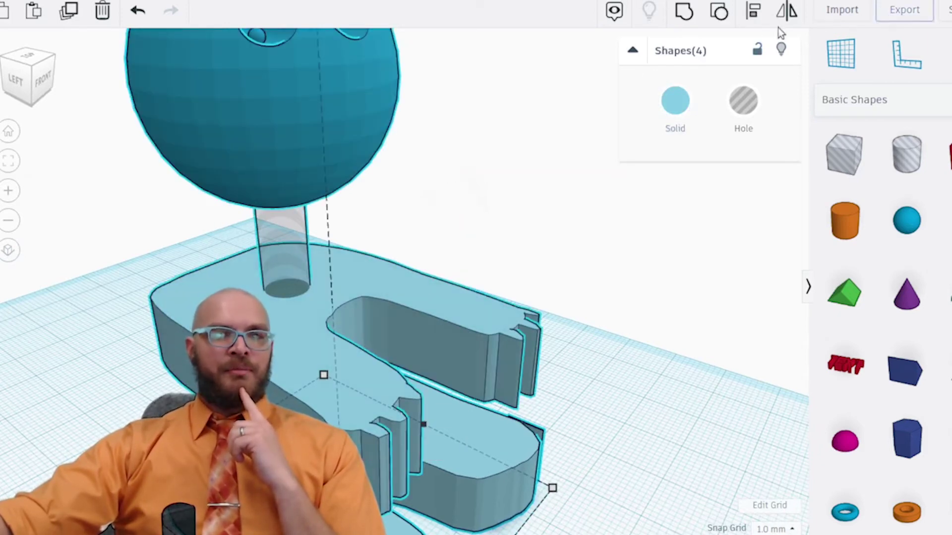
left_click(690, 26)
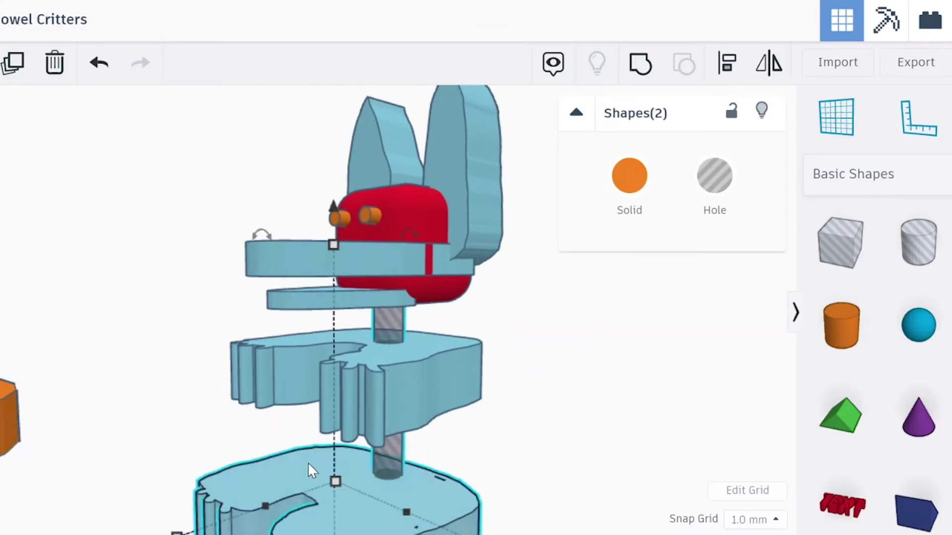
left_click_drag(435, 378, 173, 369)
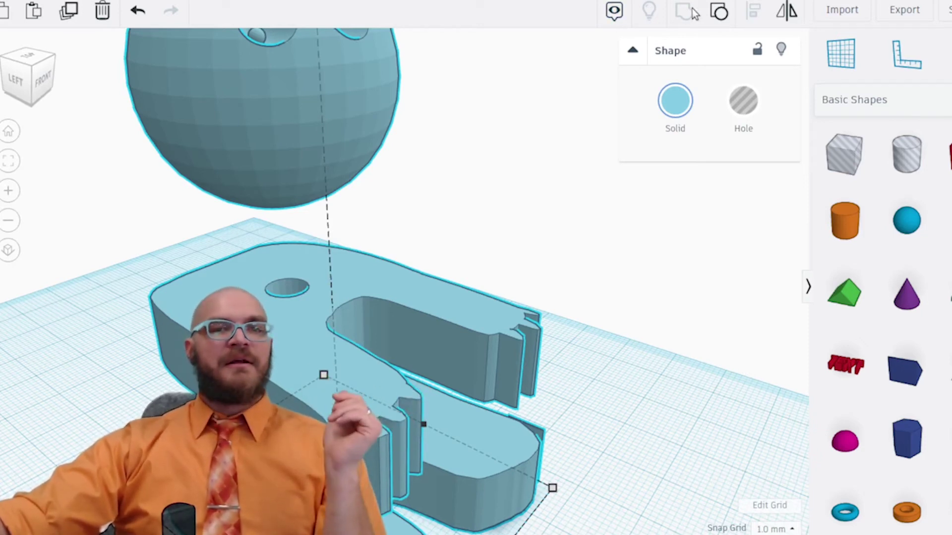
left_click(713, 14)
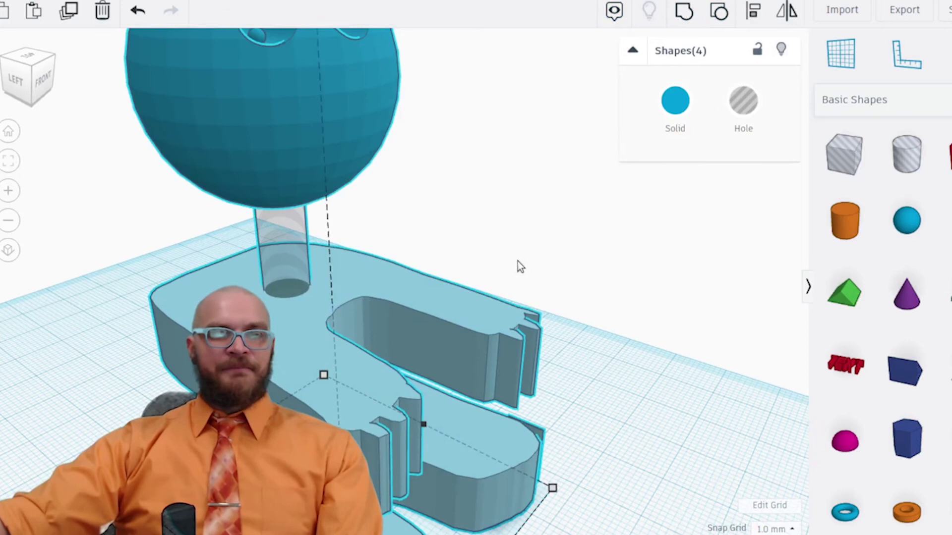
- Try grouping only the head with the hole cylinder, inspect the cut in its underside, and ungroup them again
middle_click_drag(640, 228, 730, 203)
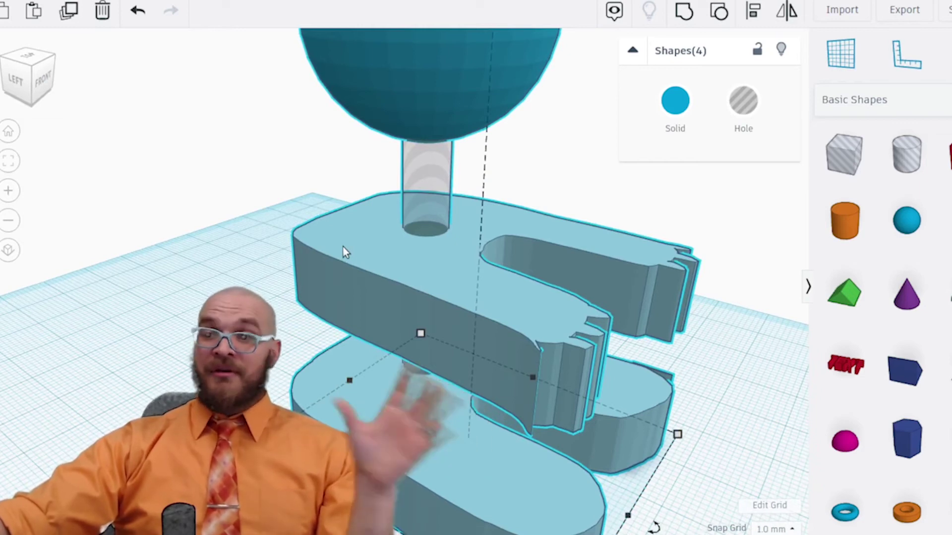
scroll(227, 282, "down", 3)
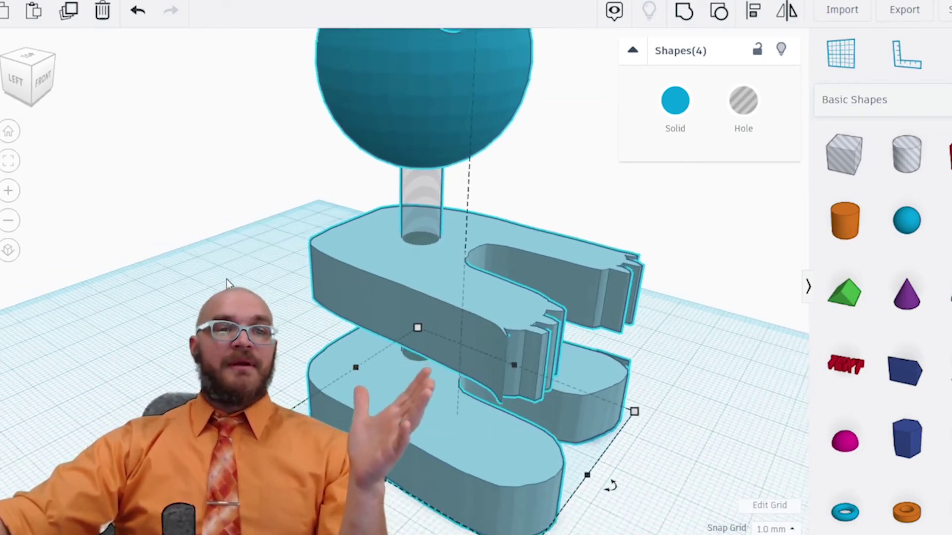
right_click_drag(260, 262, 297, 159)
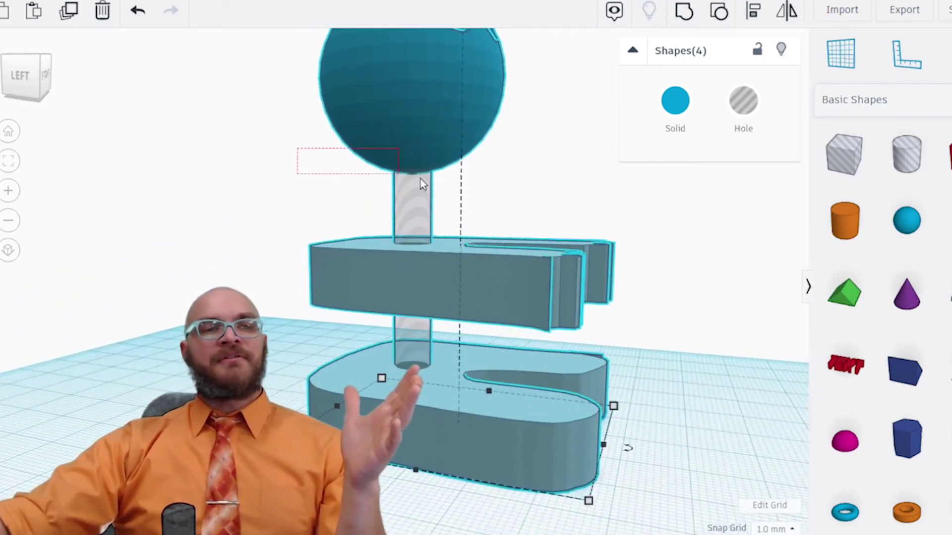
left_click(432, 184)
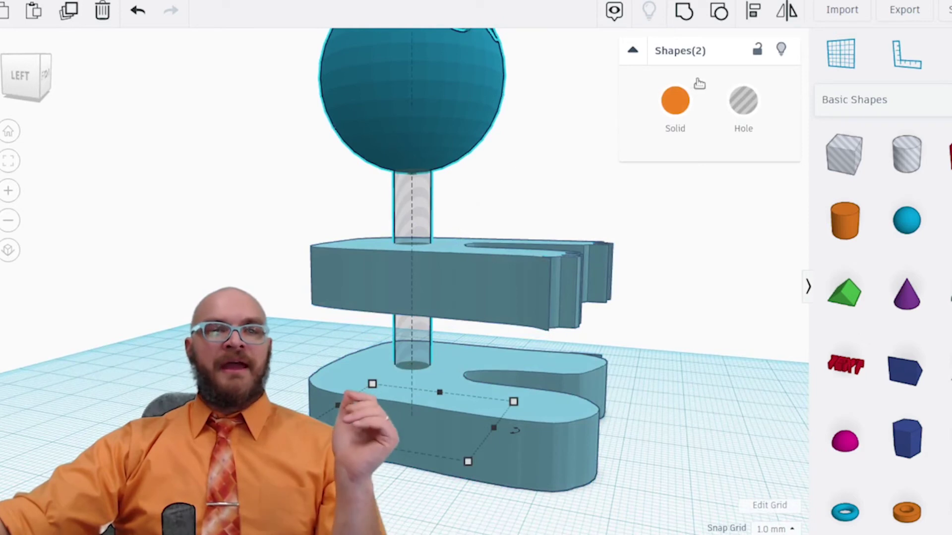
left_click(683, 13)
right_click_drag(292, 203, 416, 243)
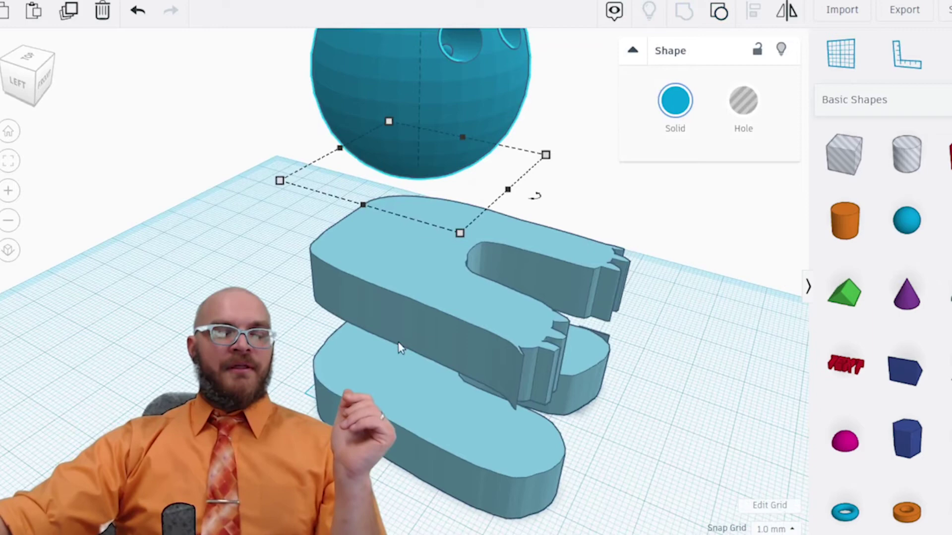
right_click_drag(222, 265, 415, 199)
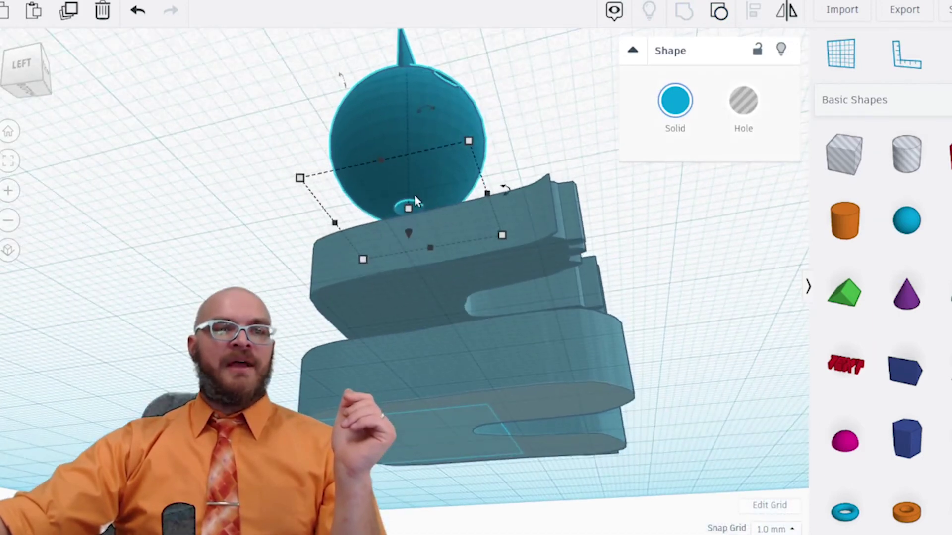
right_click_drag(294, 202, 200, 360)
left_click(709, 24)
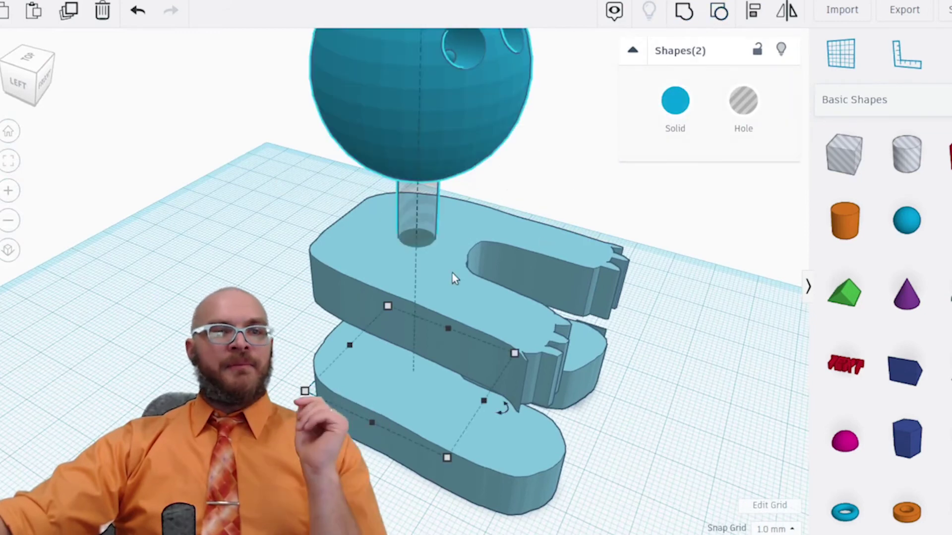
left_click(203, 257)
- Duplicate the dowel hole cylinder twice in place, so each of the three critter parts has its own cutter
scroll(397, 243, "up", 5)
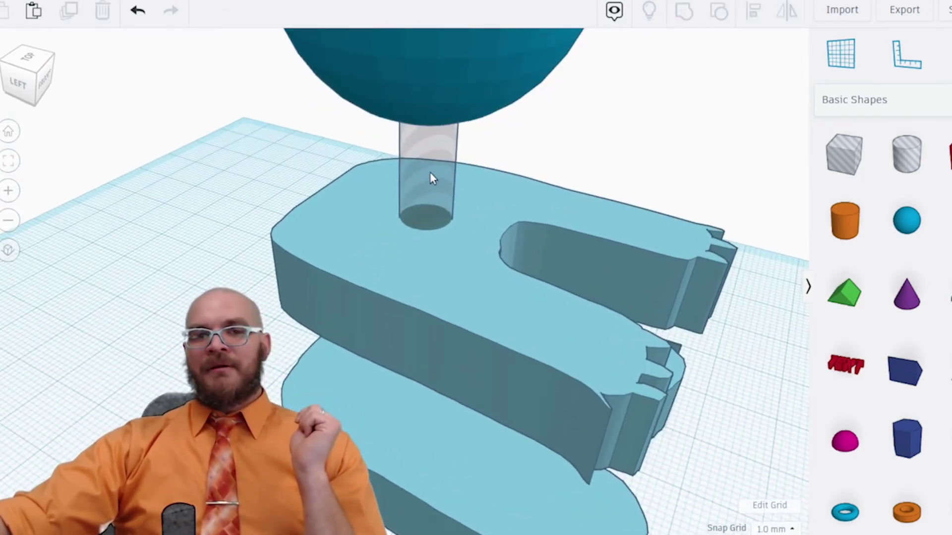
left_click(431, 179)
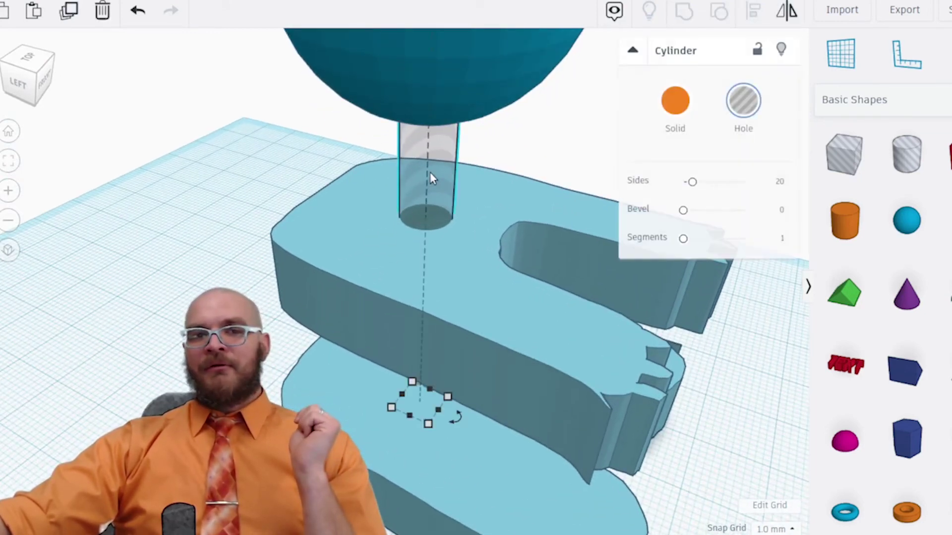
left_click(72, 17)
left_click(74, 17)
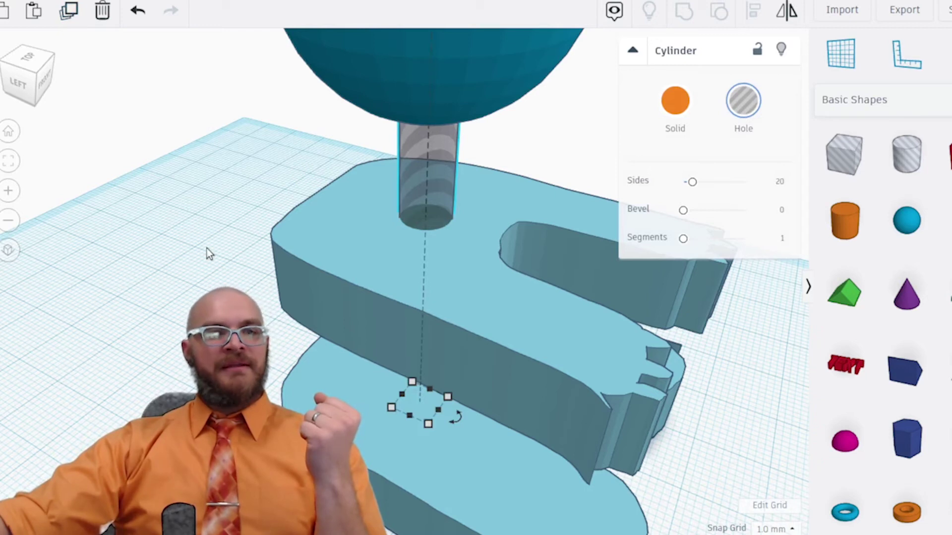
left_click(166, 255)
- Try pulling the duplicate hole cylinders out beside the critter one by one, and undo those moves
left_click_drag(371, 187, 270, 188)
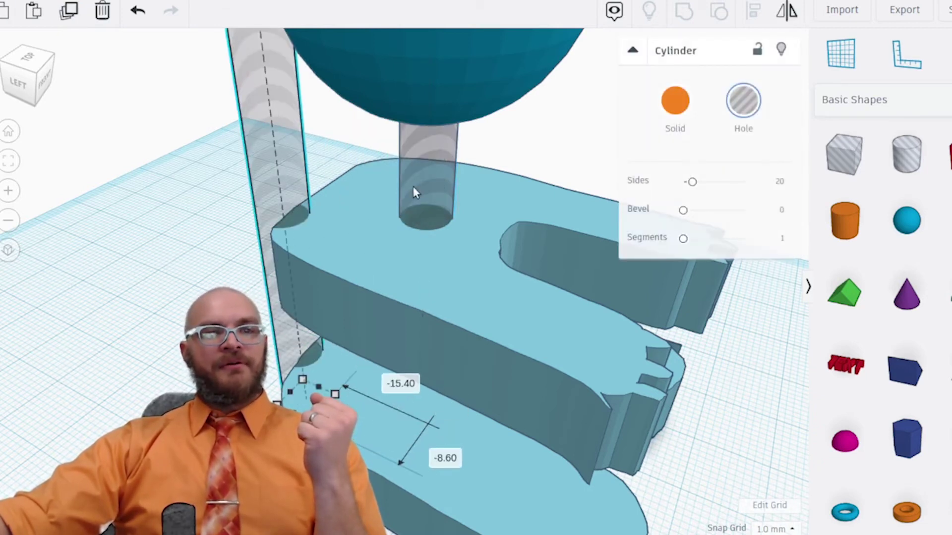
left_click_drag(412, 187, 120, 187)
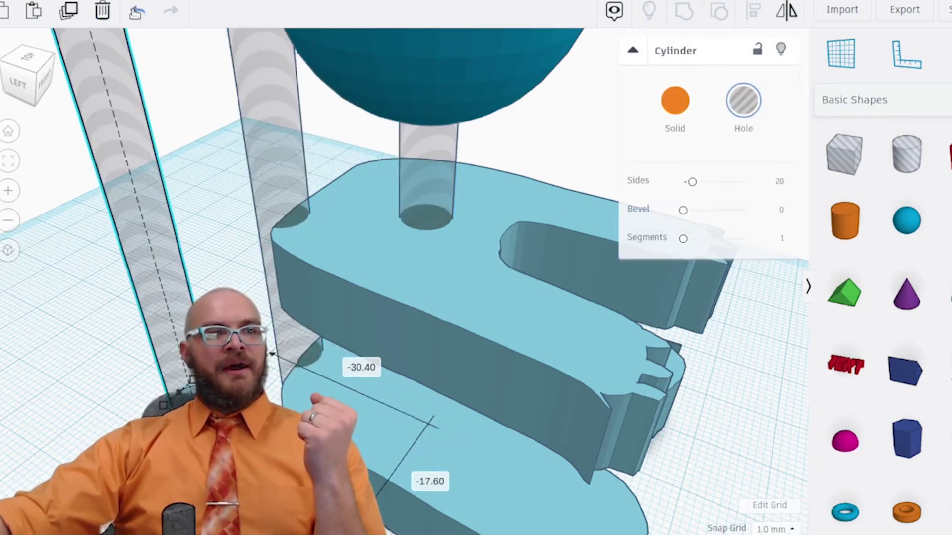
key("ctrl+z")
key("ctrl+z")
key("ctrl+z")
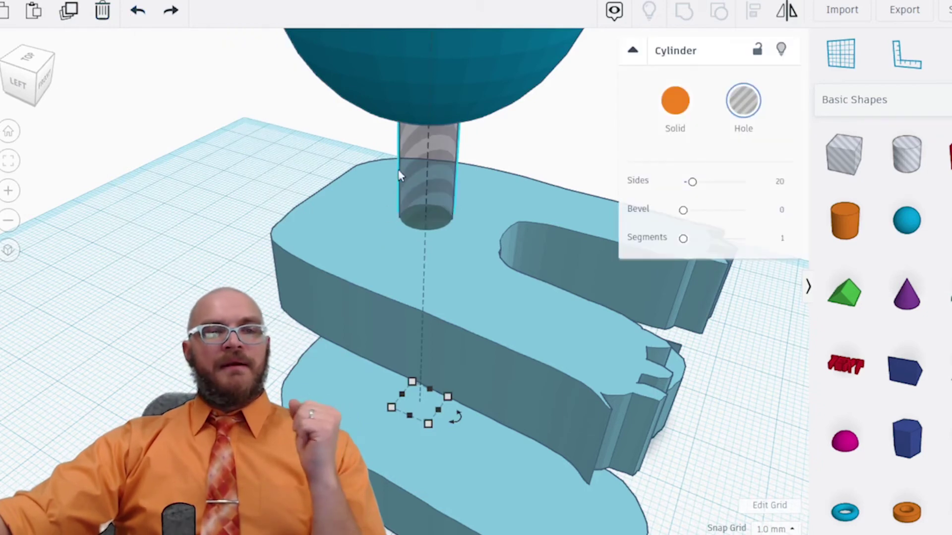
left_click(325, 181)
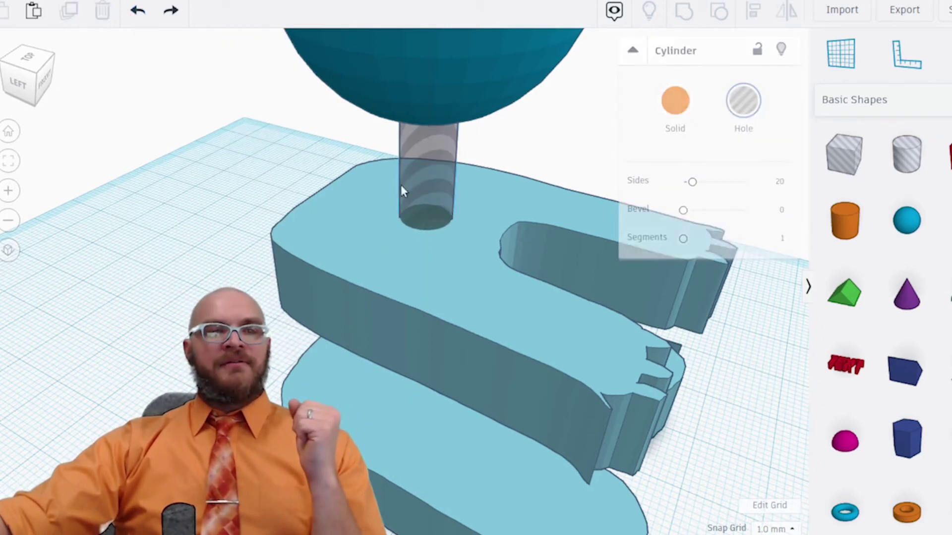
- Group the head with one hole cylinder to cut its dowel hole, and move the head clear of the bodies
left_click(433, 181)
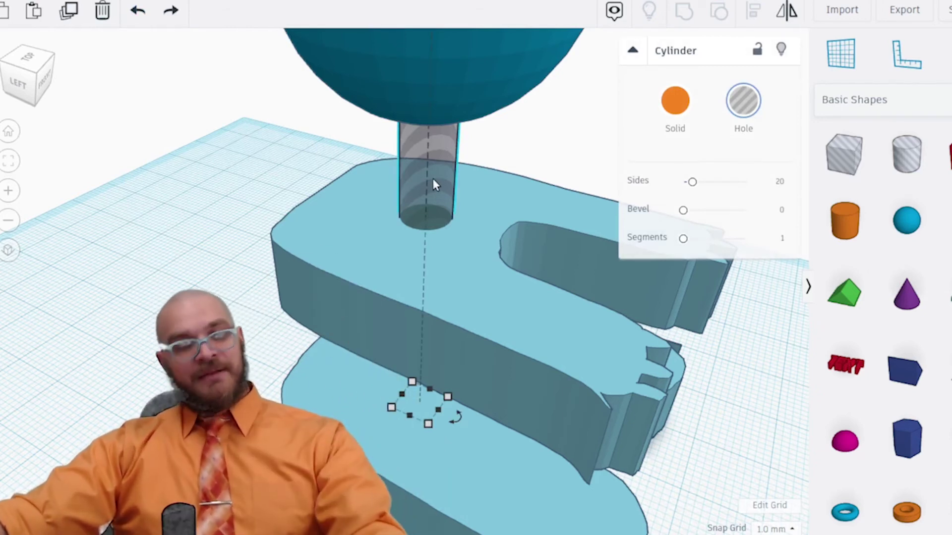
left_click(422, 93, "shift")
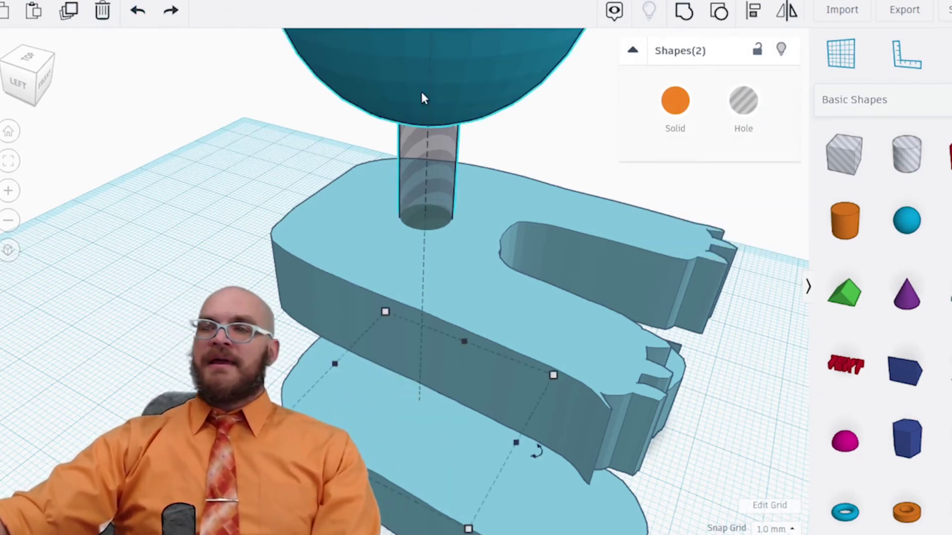
left_click(517, 90, "shift")
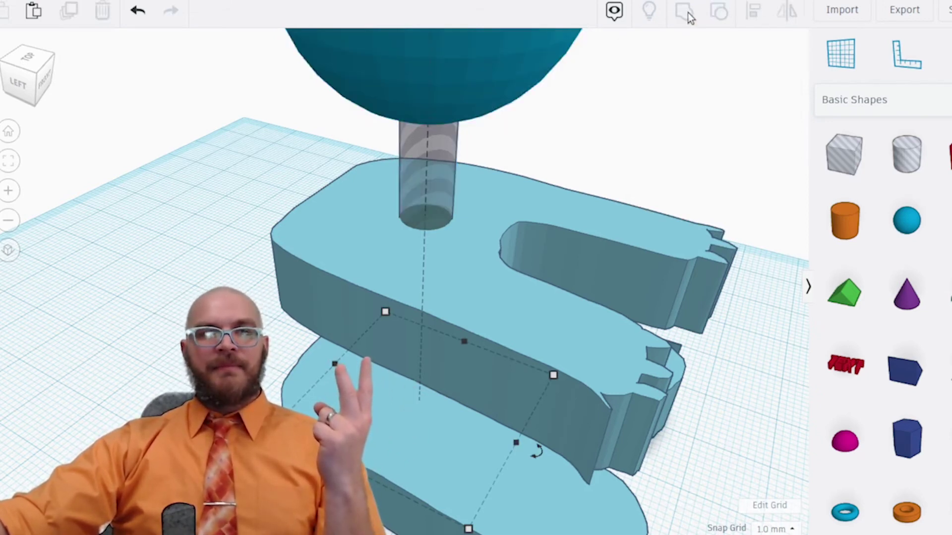
left_click(515, 92)
left_click_drag(515, 91, 167, 65)
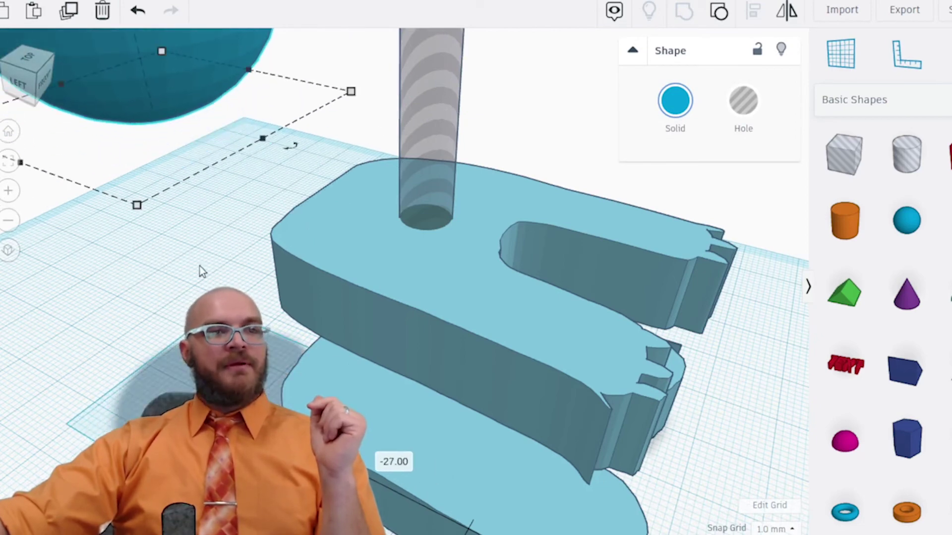
- Lower the cut head down to the workplane beside the two body parts
mouse_move(200, 266)
right_mouse_down()
mouse_move(288, 192)
mouse_move(358, 164)
mouse_move(340, 187)
mouse_move(186, 262)
right_mouse_up()
scroll(186, 262, "down", 3)
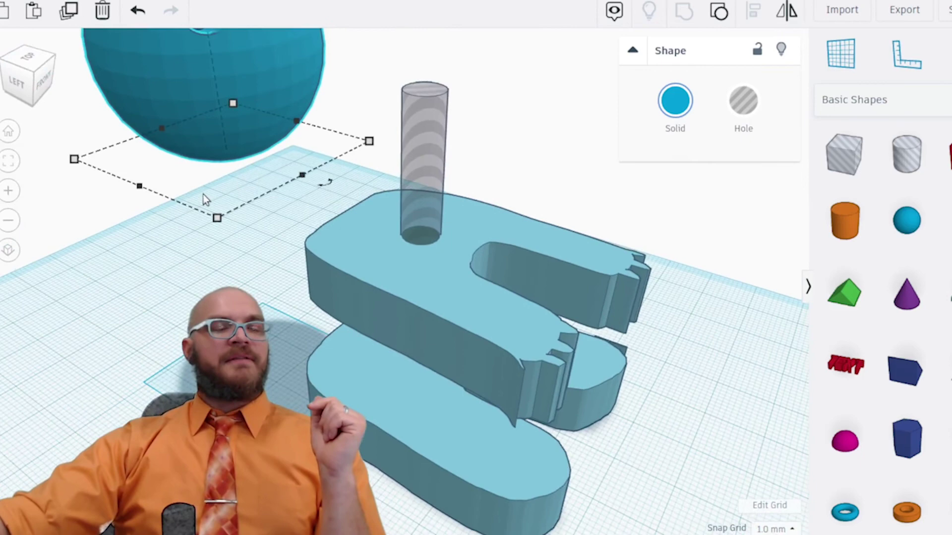
left_click(8, 165)
right_click_drag(271, 287, 174, 284)
scroll(174, 283, "down", 3)
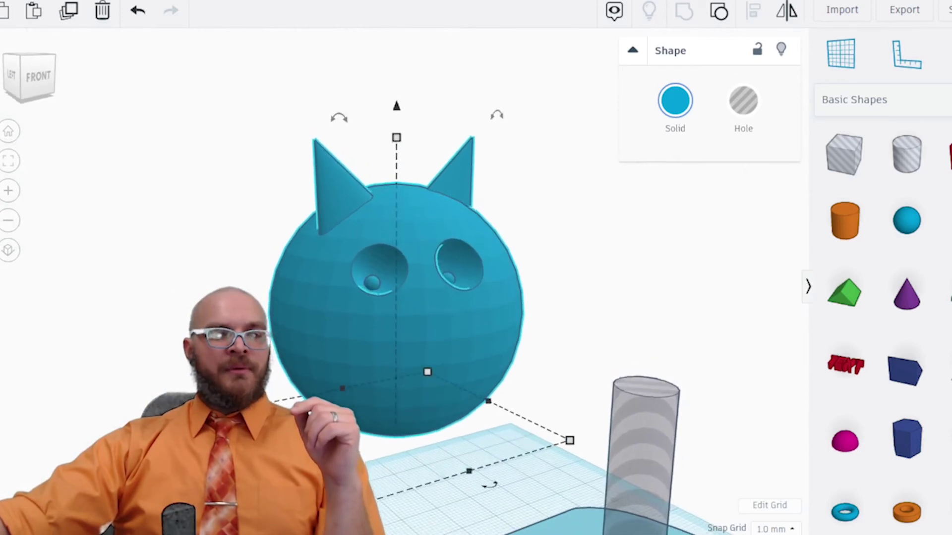
left_click_drag(391, 296, 393, 293)
left_click_drag(394, 160, 386, 287)
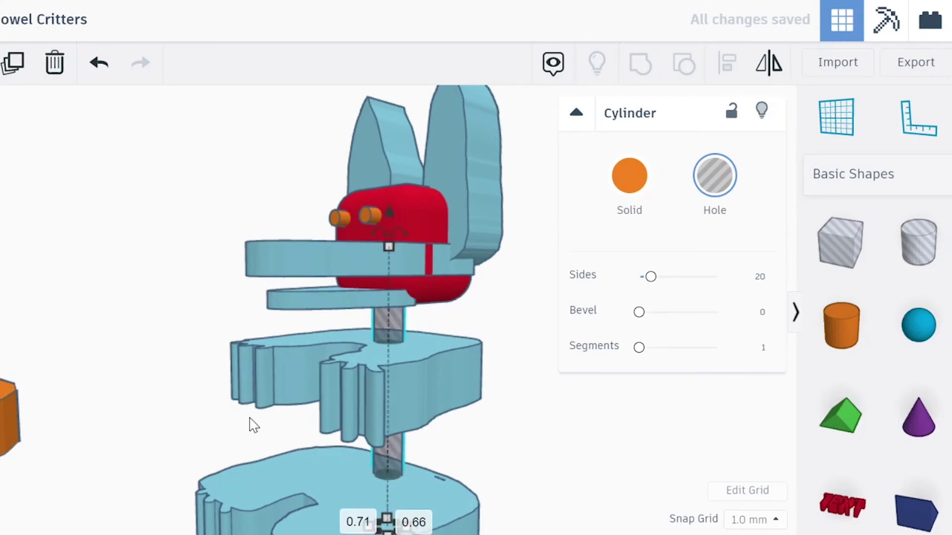
left_click_drag(347, 476, 215, 436)
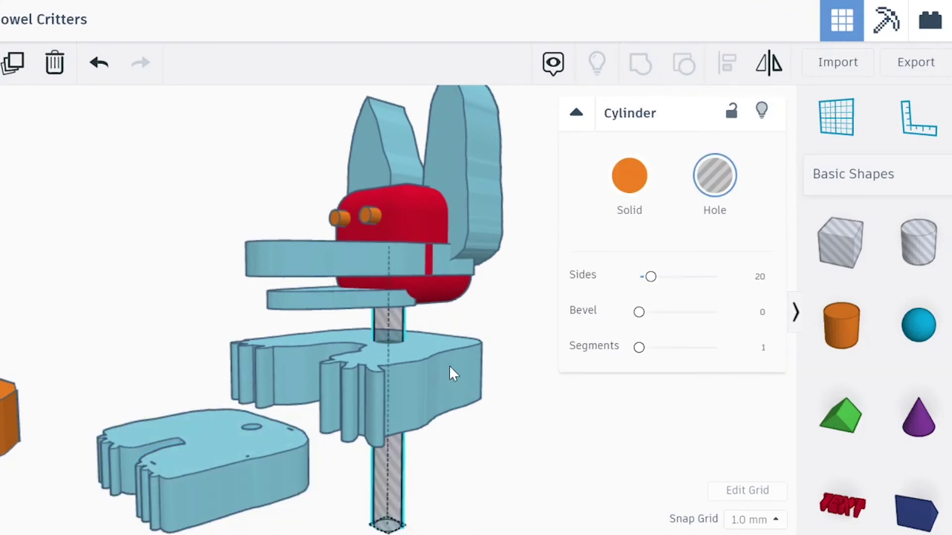
left_click_drag(449, 365, 316, 429)
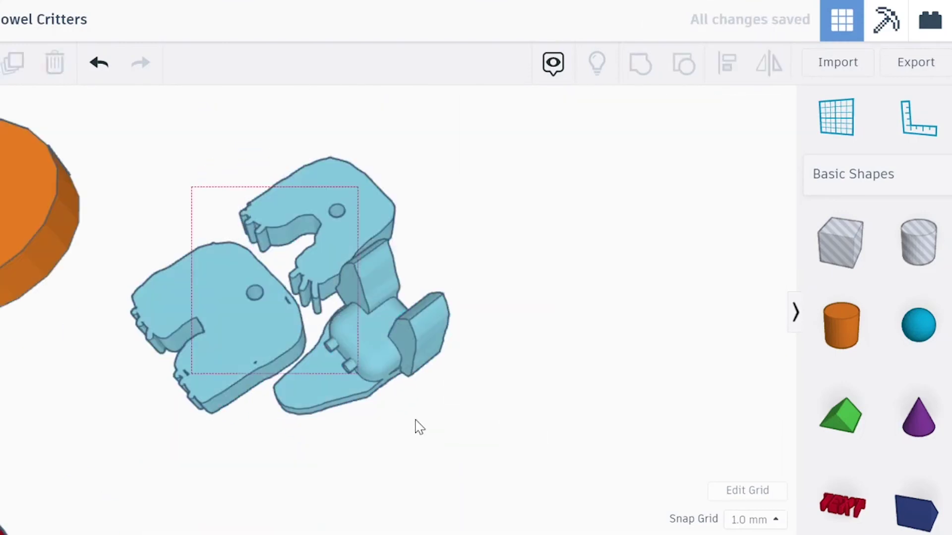
key("ctrl+a")
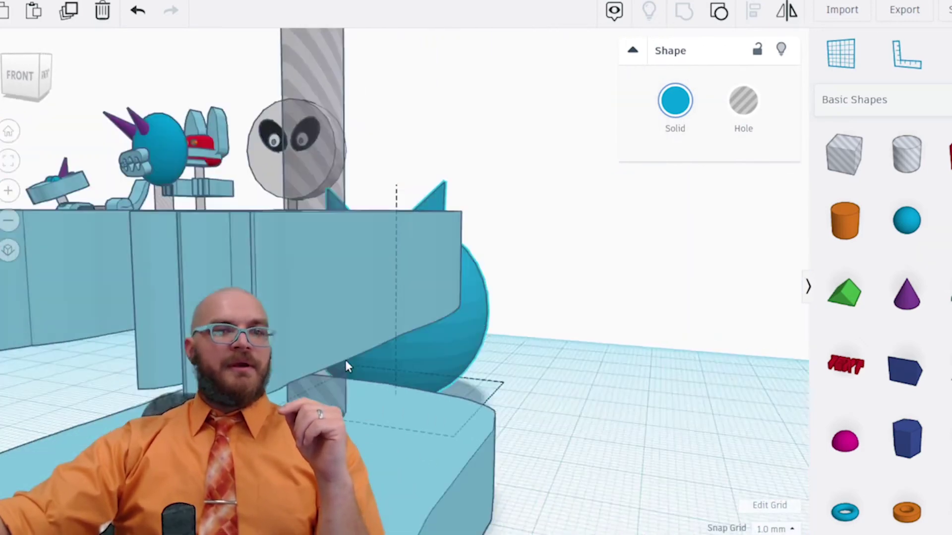
right_click_drag(345, 360, 544, 365)
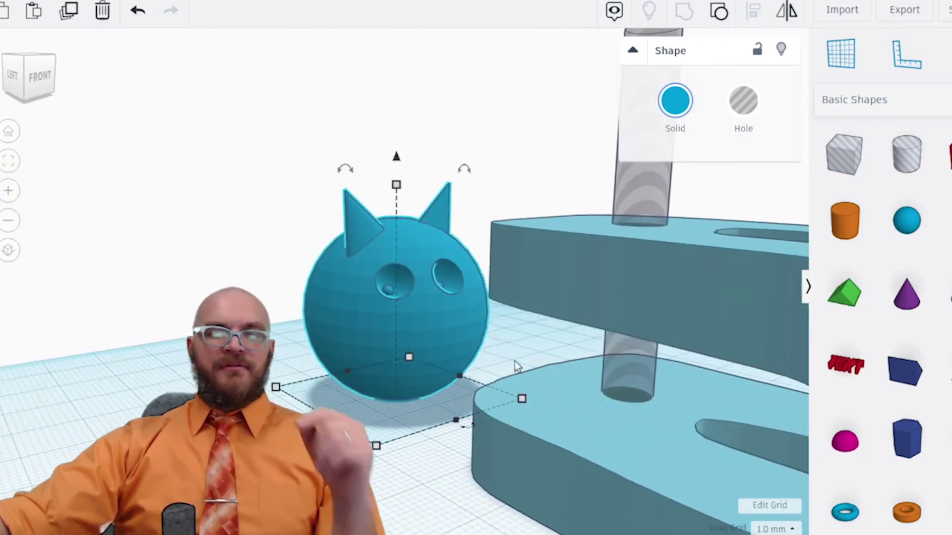
- Group the clawed upper body with one of the remaining hole cylinders to cut its dowel hole
left_click(589, 325)
left_click(10, 163)
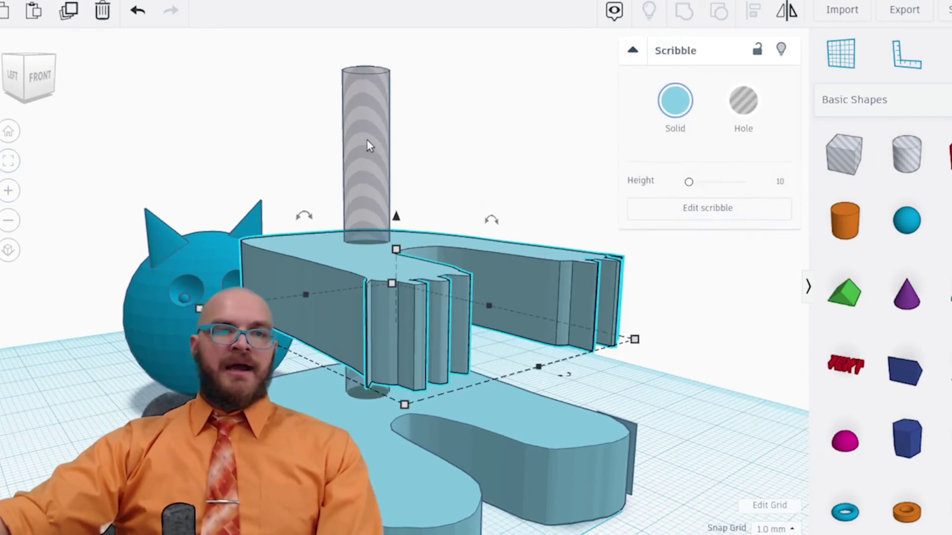
left_click(367, 141)
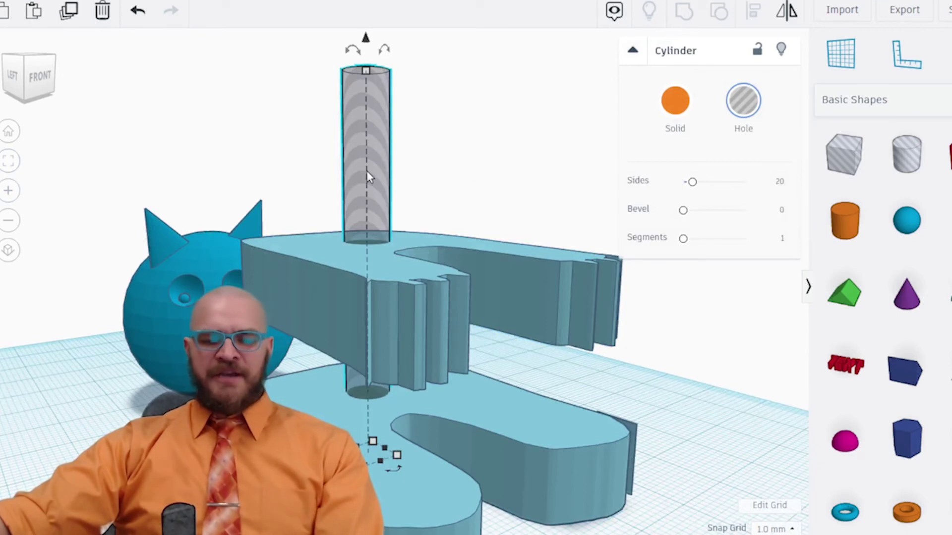
left_click(306, 286, "shift")
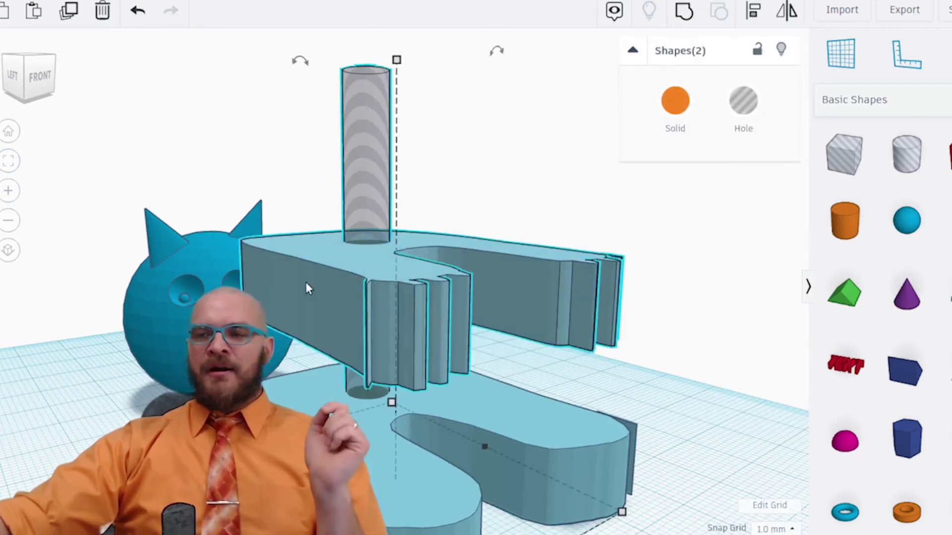
left_click(685, 11)
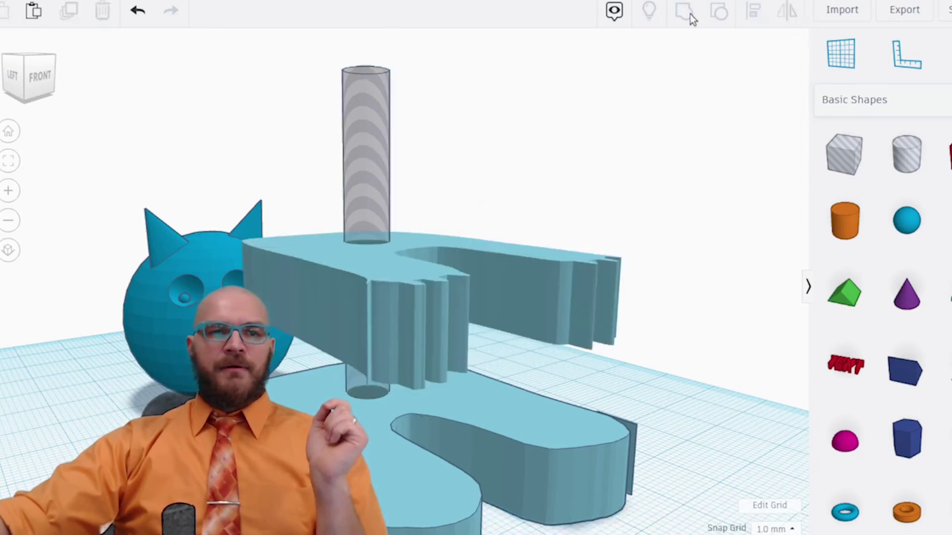
left_click_drag(392, 283, 275, 303)
left_click(139, 11)
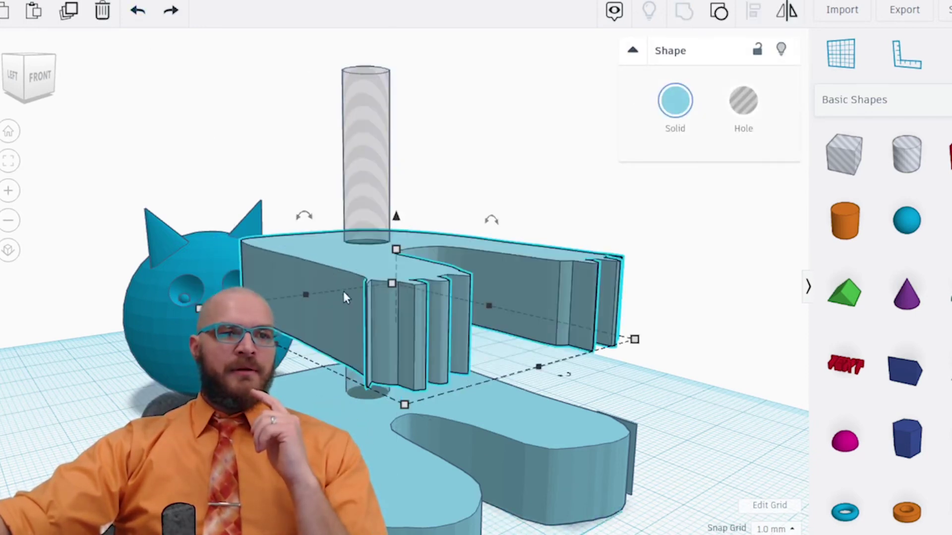
- Move the cut clawed upper body off the lower body and lower it to the workplane beside it
left_click_drag(340, 270, 85, 303)
right_click_drag(440, 206, 274, 284)
left_click_drag(251, 278, 186, 251)
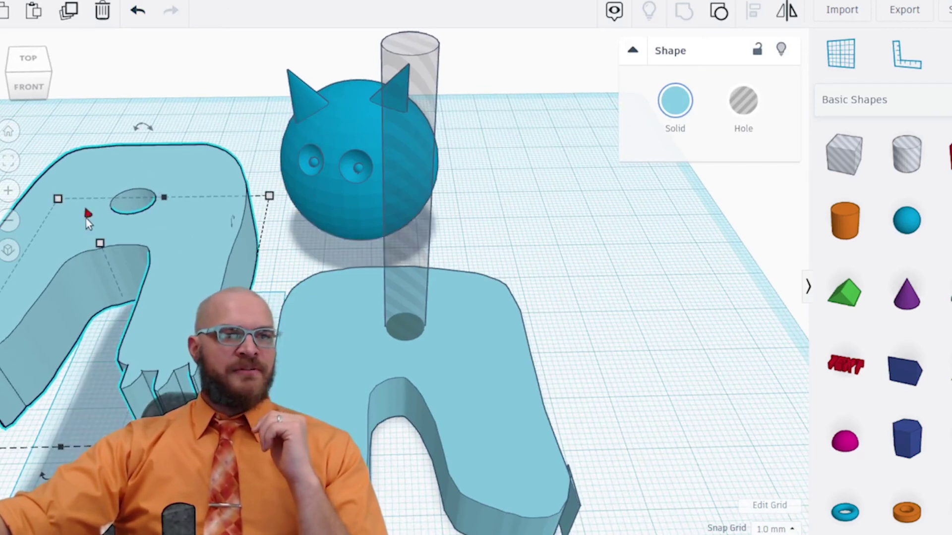
left_click_drag(87, 221, 135, 339)
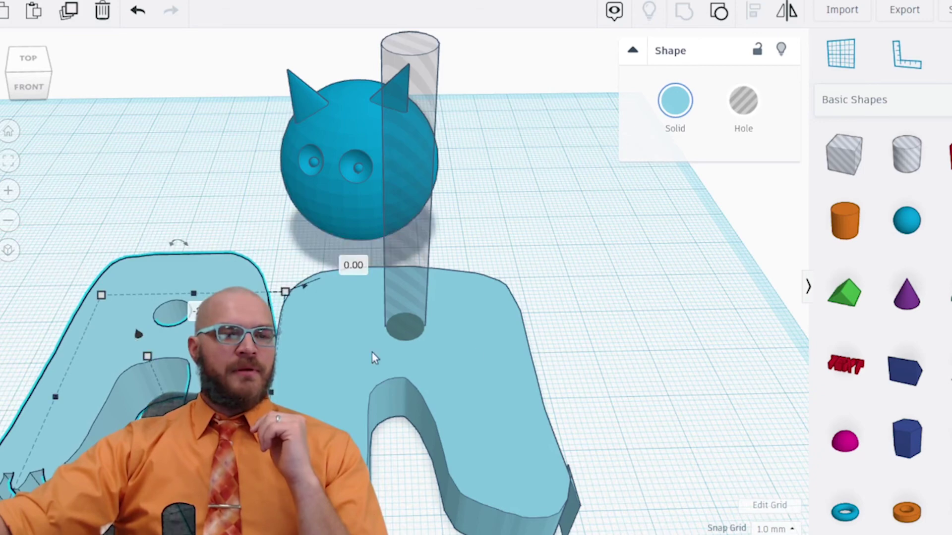
- Place a sphere beside the lower body's upper edge and stretch it into a long oval tail base
left_click(569, 355)
right_click_drag(569, 355, 519, 407)
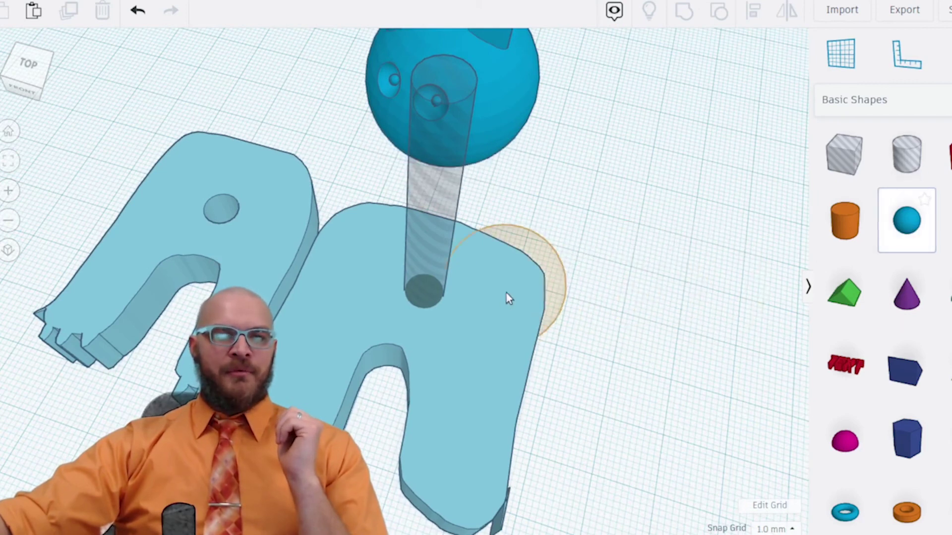
left_click(551, 278)
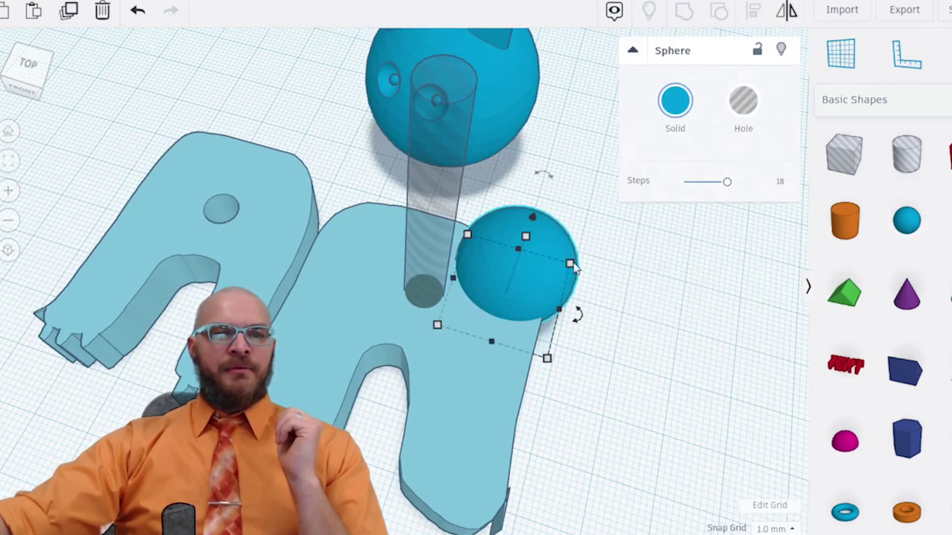
mouse_move(572, 266)
left_mouse_down()
mouse_move(613, 225)
mouse_move(607, 237)
mouse_move(723, 344)
left_mouse_up()
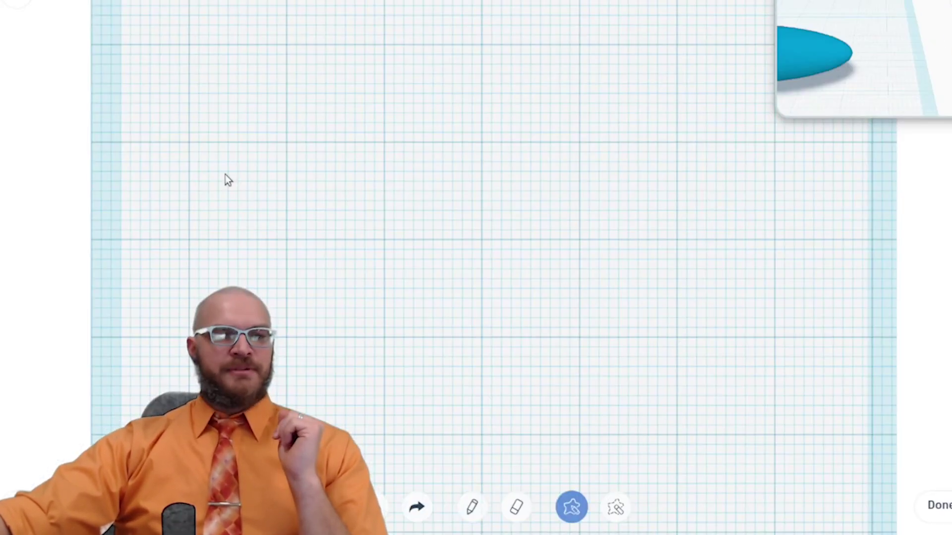
- Draw a curled tail with Scribble at the stretched sphere's end, and group the lower body, tail pieces and hole cylinder to cut its dowel hole
mouse_move(210, 115)
left_mouse_down()
mouse_move(425, 525)
mouse_move(418, 254)
left_mouse_up()
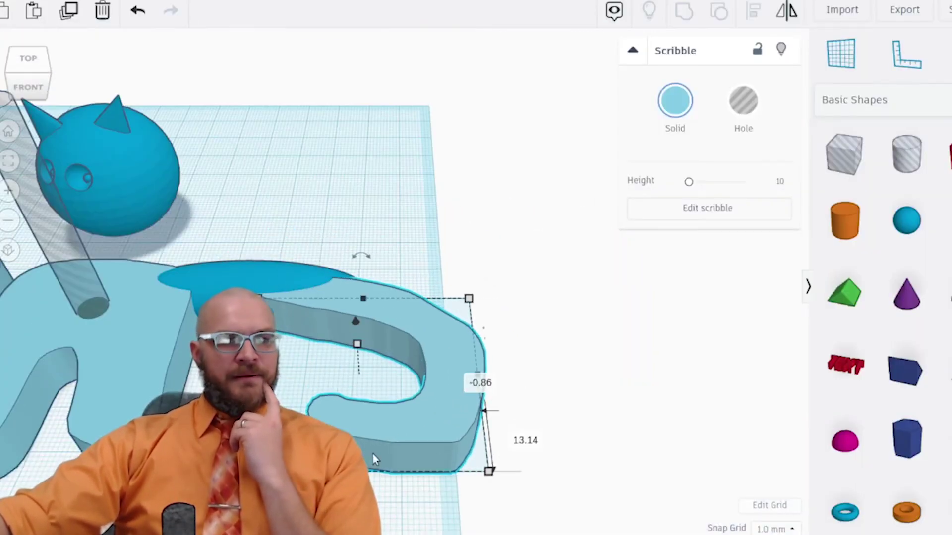
mouse_move(223, 308)
right_mouse_down()
mouse_move(297, 308)
mouse_move(213, 317)
mouse_move(146, 260)
right_mouse_up()
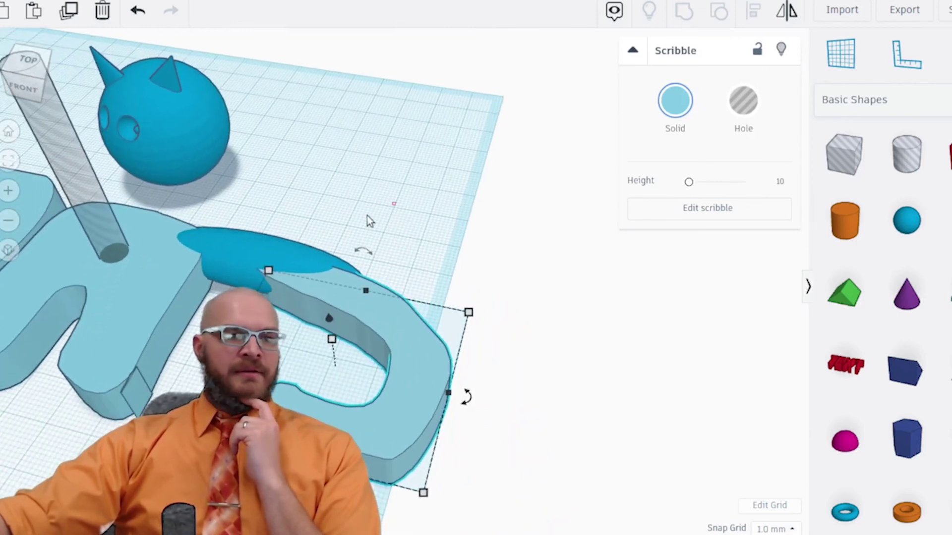
left_click_drag(107, 312, 101, 311)
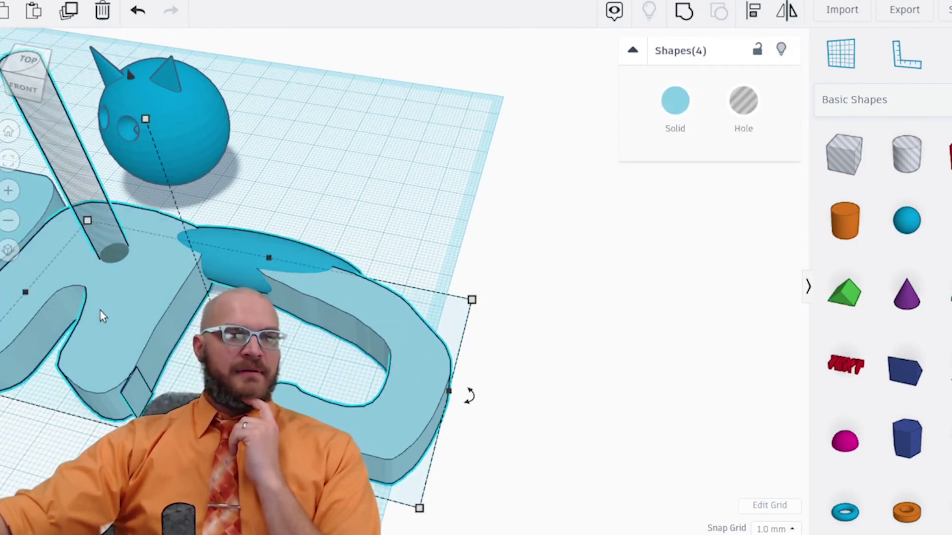
left_click(683, 10)
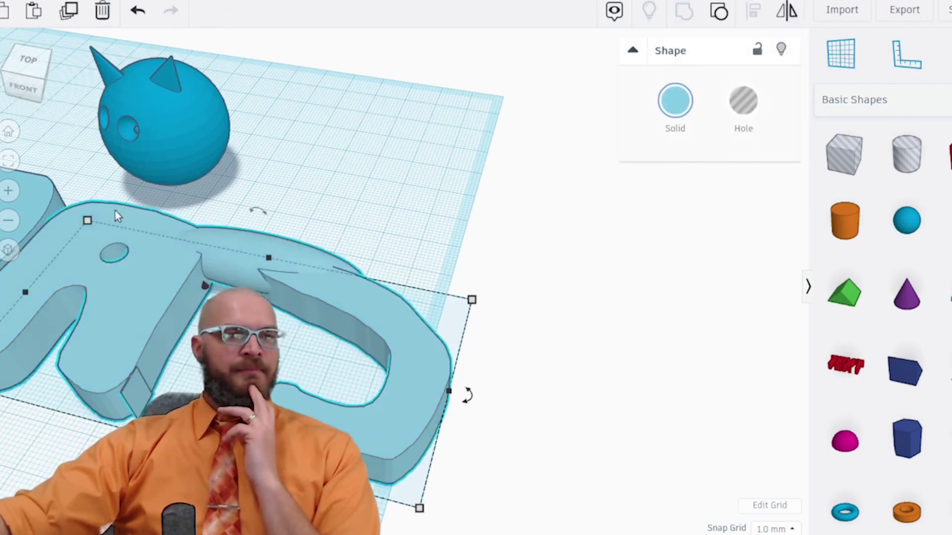
- Rotate the tailed lower body and the clawed upper body by 90° each so both lie flat on the workplane
left_click(8, 160)
right_click_drag(349, 299, 443, 232)
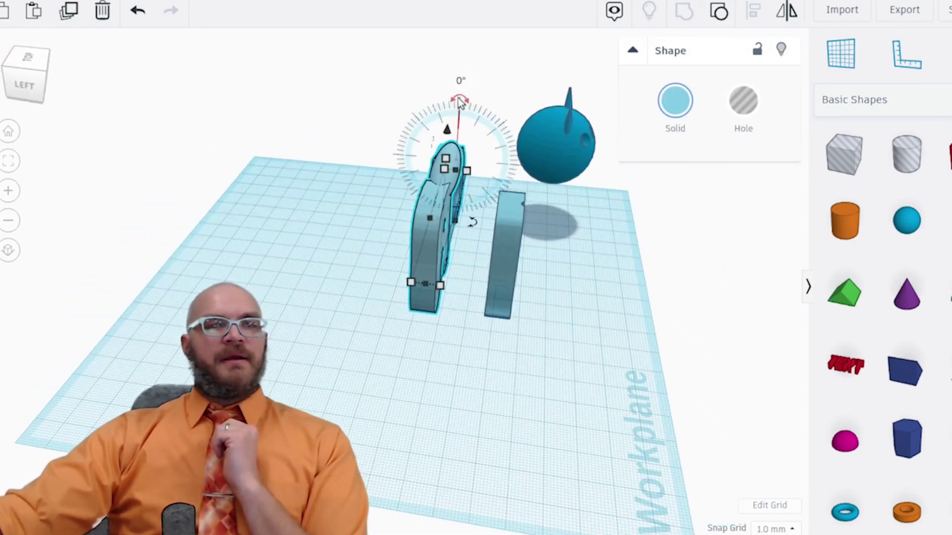
left_click_drag(460, 102, 419, 157)
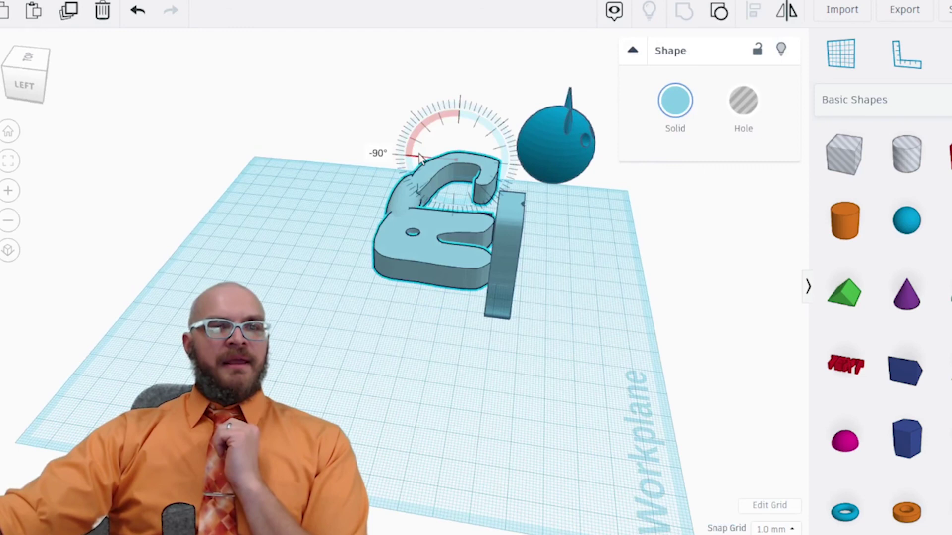
left_click(509, 255)
left_click_drag(513, 233, 405, 274)
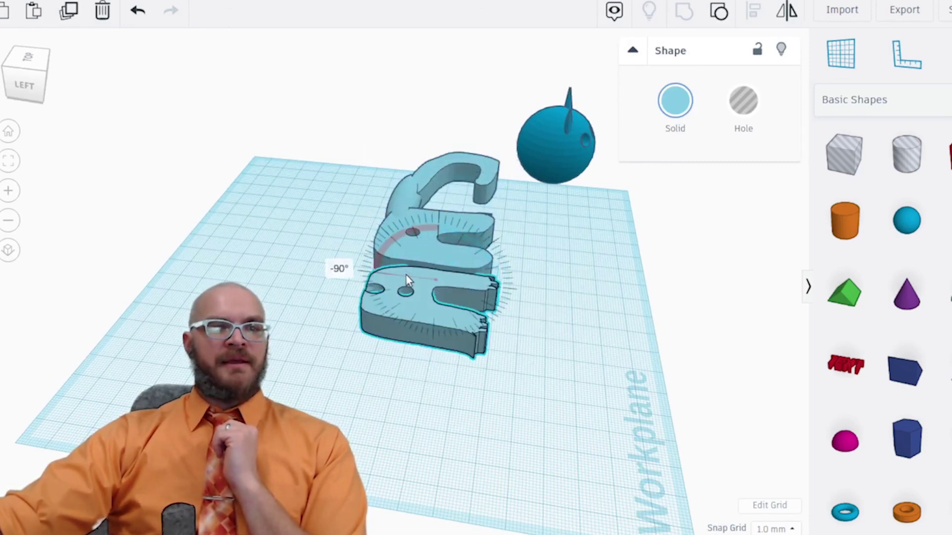
left_click(555, 297)
- Move the head beside the flat clawed upper body and lower it 23 mm to the workplane
right_click_drag(585, 283, 587, 229)
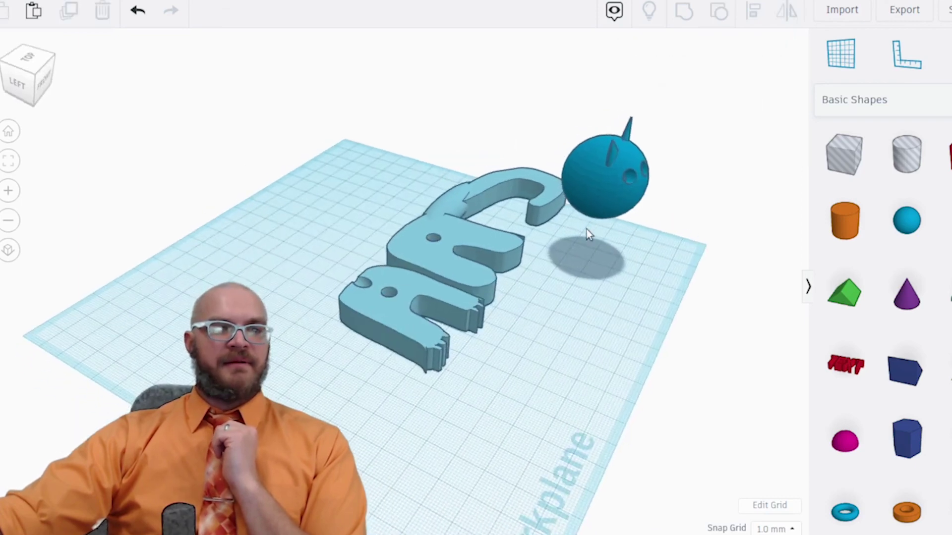
left_click(608, 203)
left_click_drag(591, 211, 306, 341)
right_click_drag(468, 382, 419, 360)
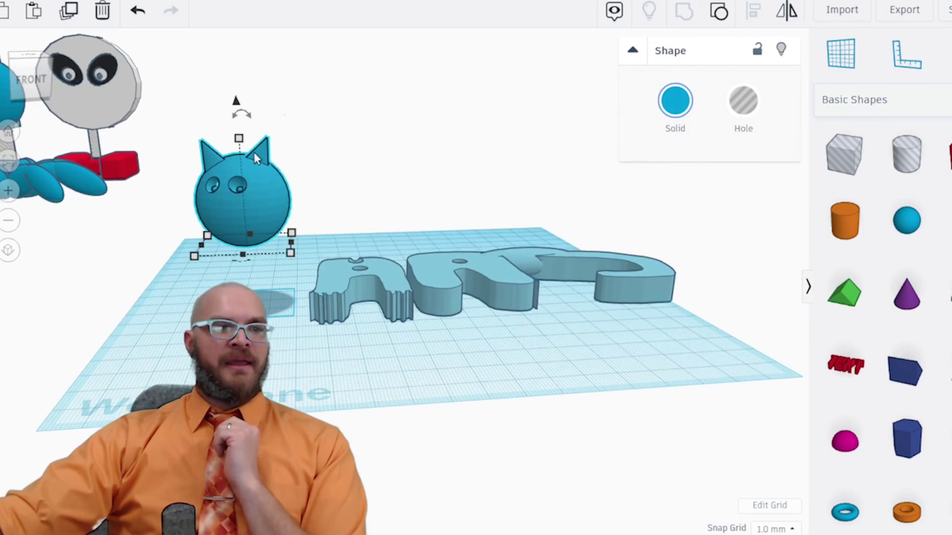
left_click_drag(237, 110, 240, 170)
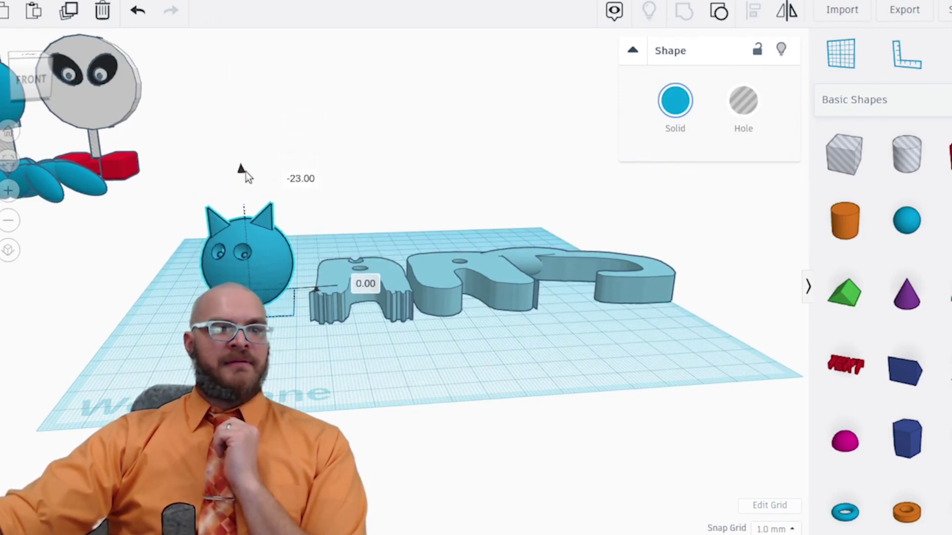
right_click_drag(283, 312, 159, 219)
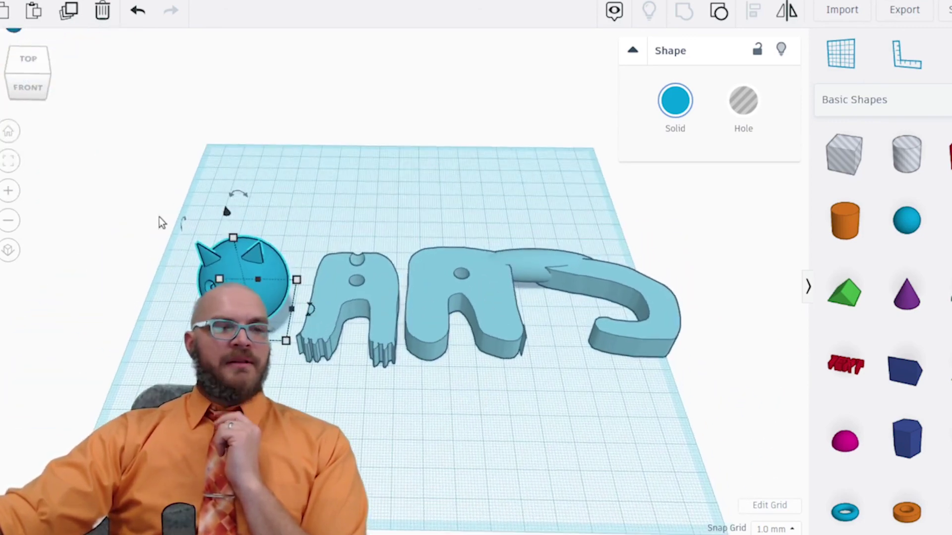
- Select the head and both body parts and export only the selected shapes as an STL file
left_click_drag(158, 192, 695, 380)
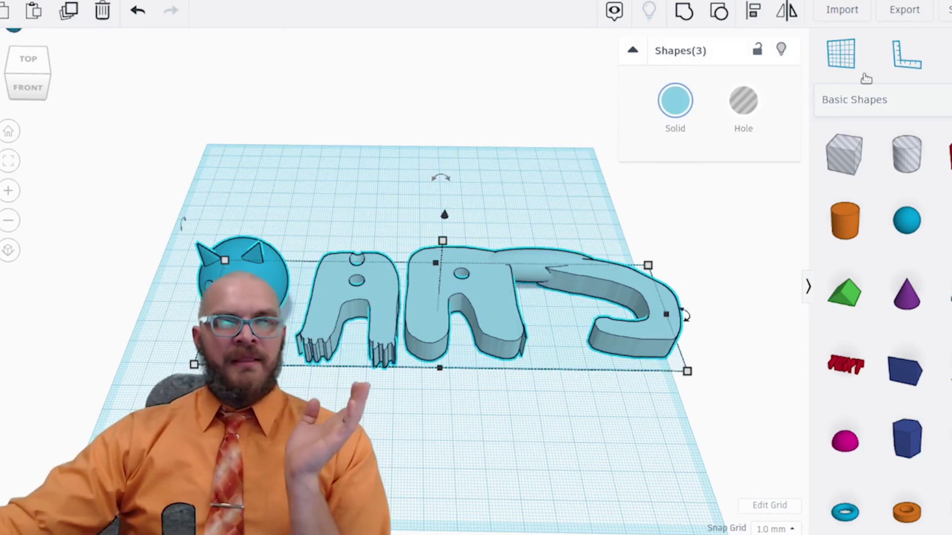
left_click(900, 15)
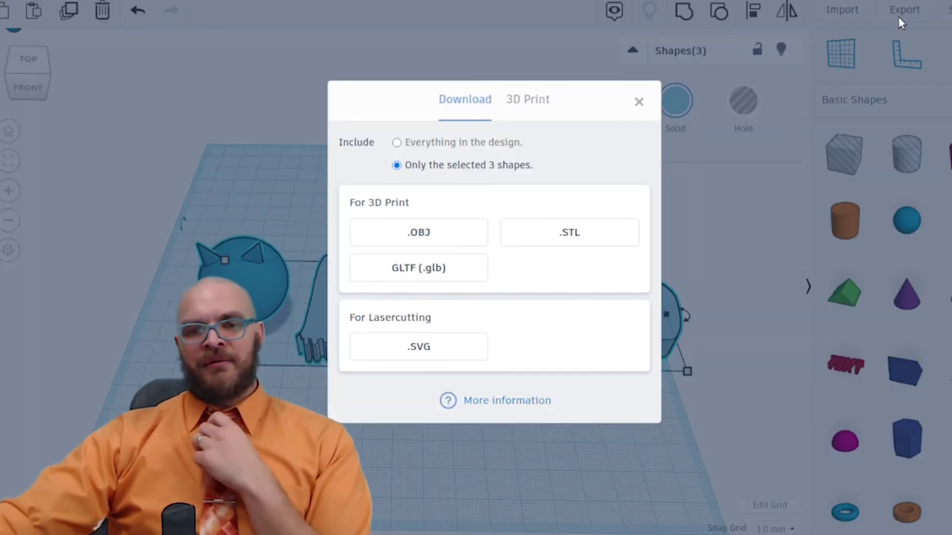
left_click(541, 233)
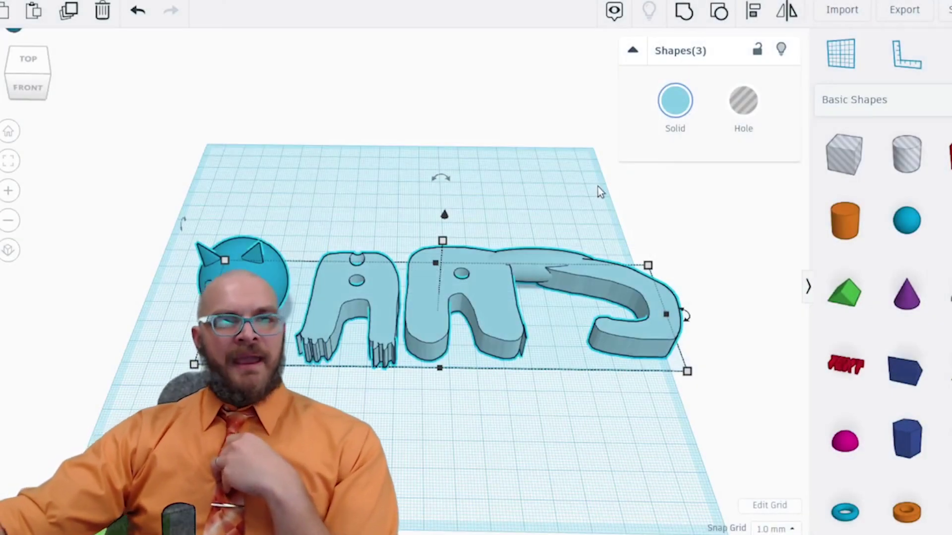